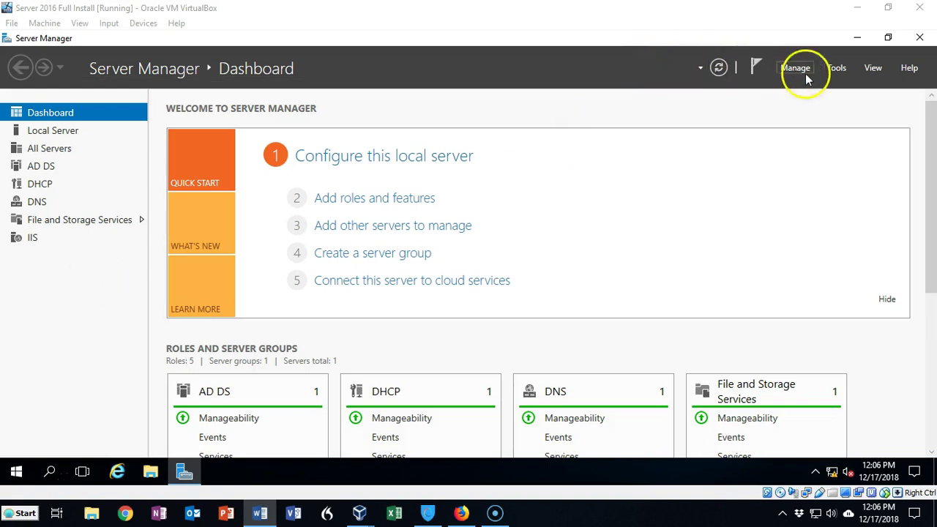
- Open Active Directory Users and Computers and view the RID, PDC and Infrastructure operations masters of the us.syberoffense.com domain
{"action": "left_click", "coordinate": [835, 68]}
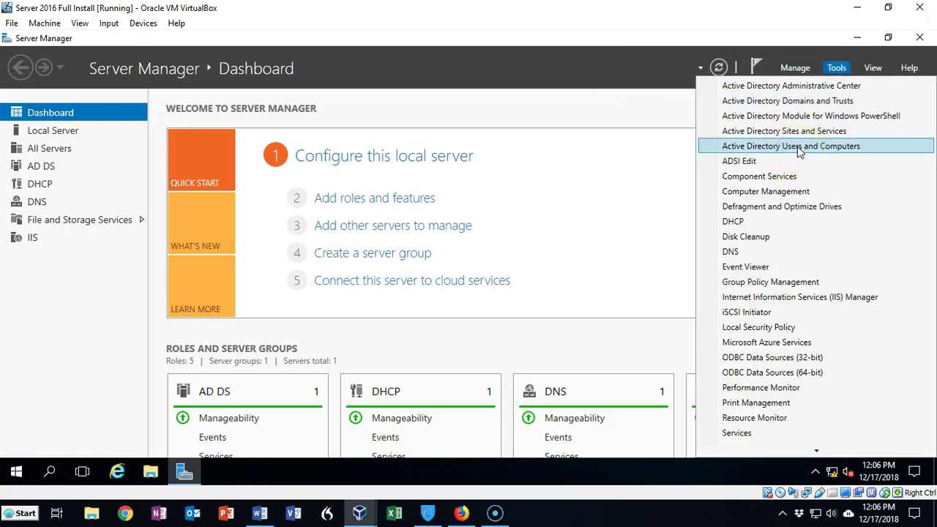
{"action": "left_click", "coordinate": [797, 146]}
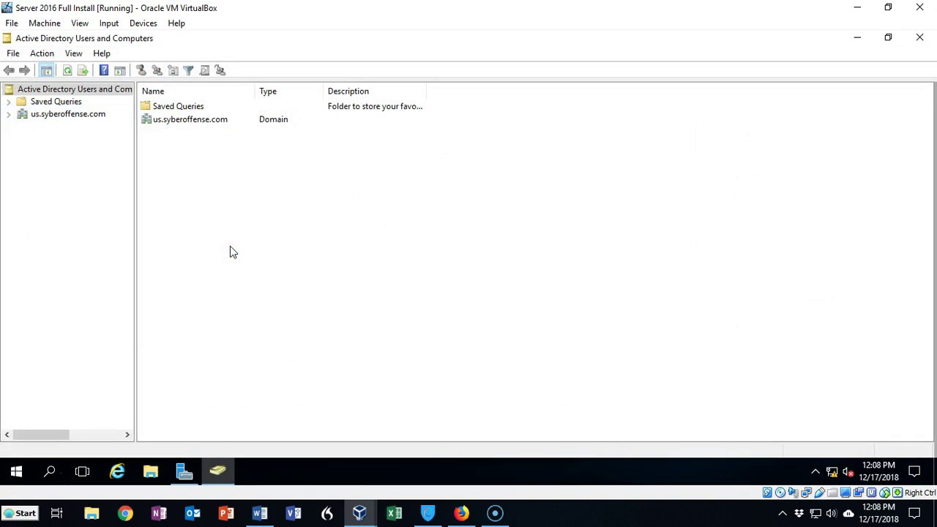
{"action": "right_click", "coordinate": [84, 116]}
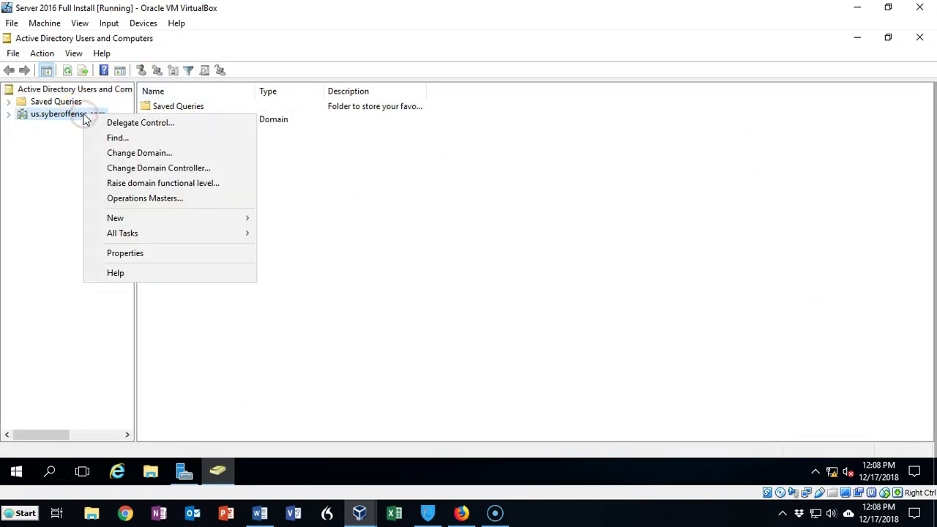
{"action": "left_click", "coordinate": [170, 199]}
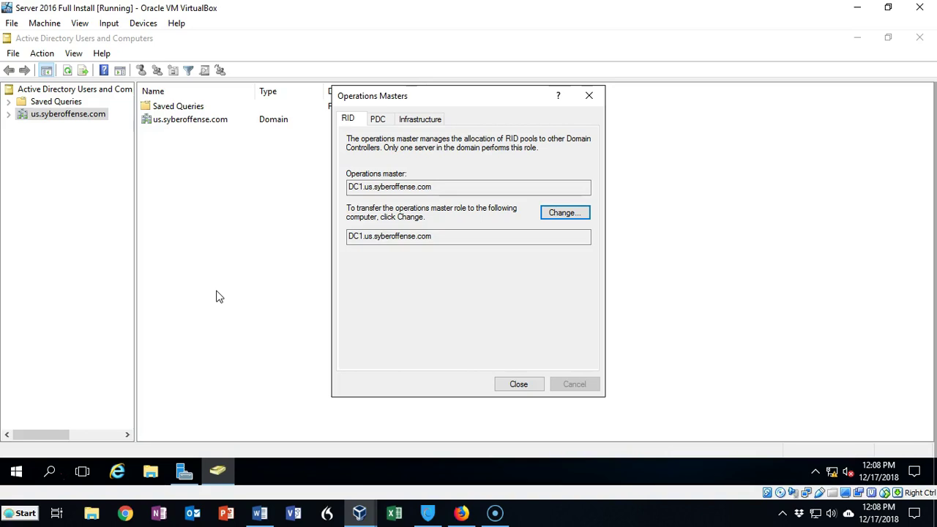
{"action": "left_click", "coordinate": [357, 118]}
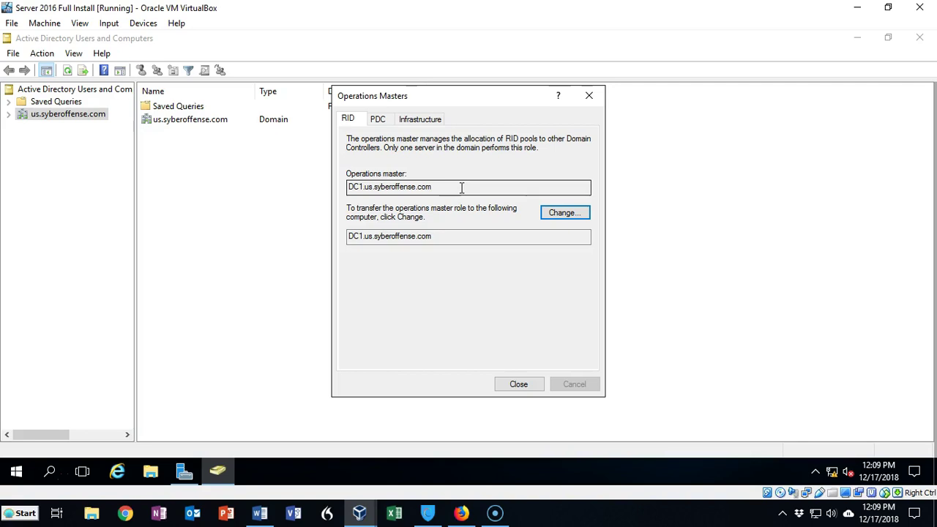
{"action": "left_click", "coordinate": [381, 121]}
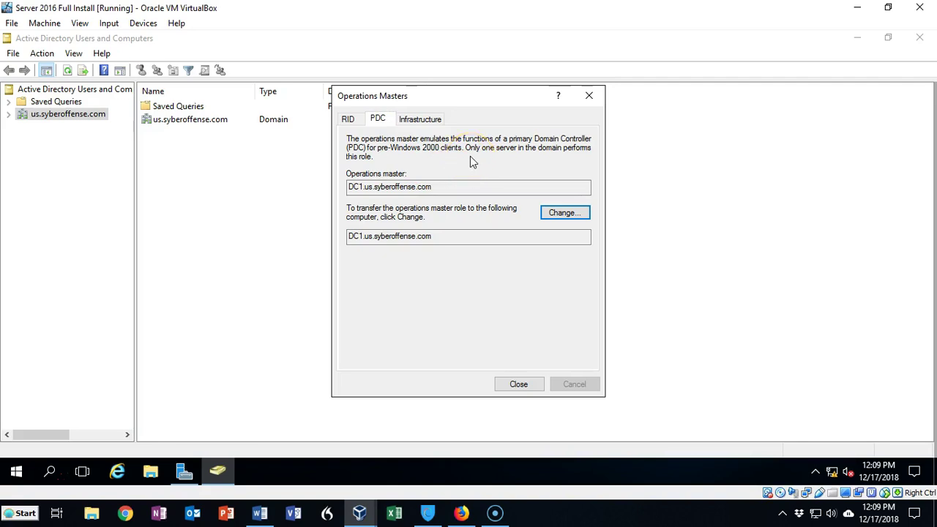
{"action": "left_click", "coordinate": [424, 120]}
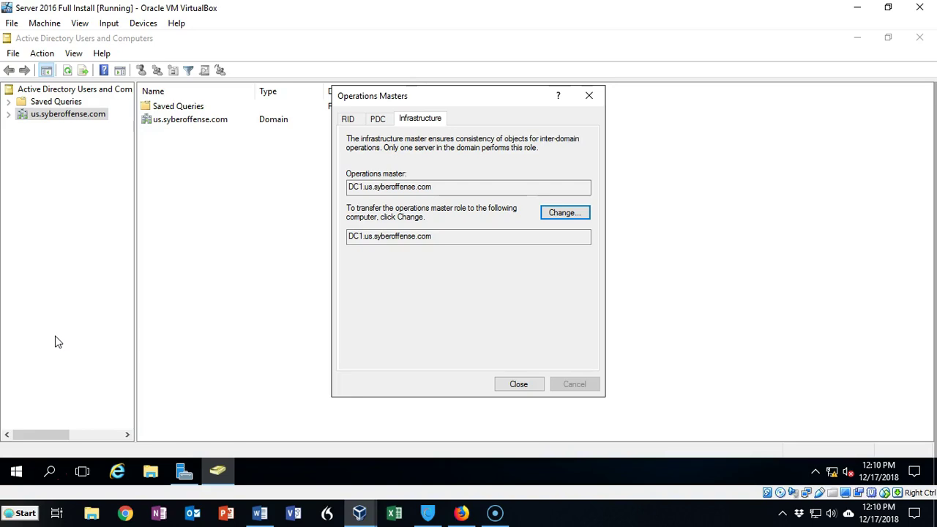
- Try to transfer the RID operations master role while connected to DC1, and close the Operations Masters dialog
{"action": "key", "text": "ctrl+Tab"}
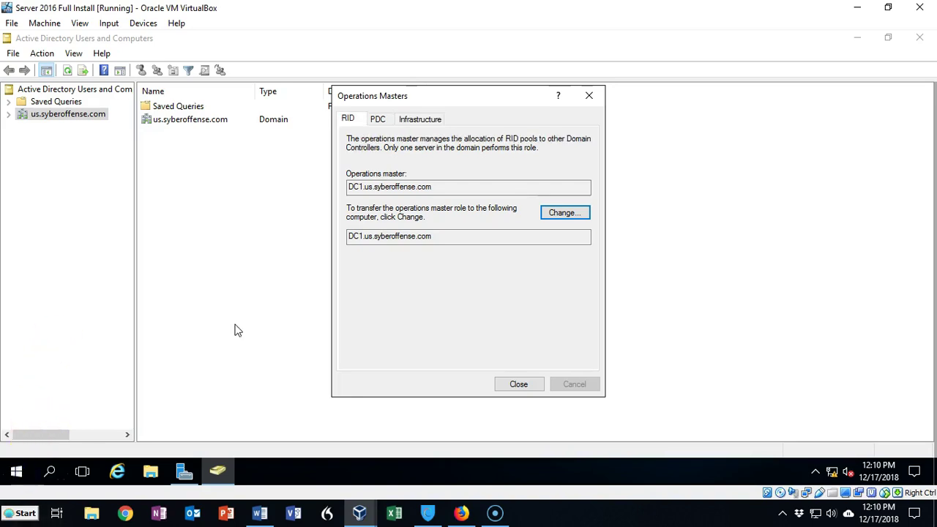
{"action": "left_click", "coordinate": [567, 213]}
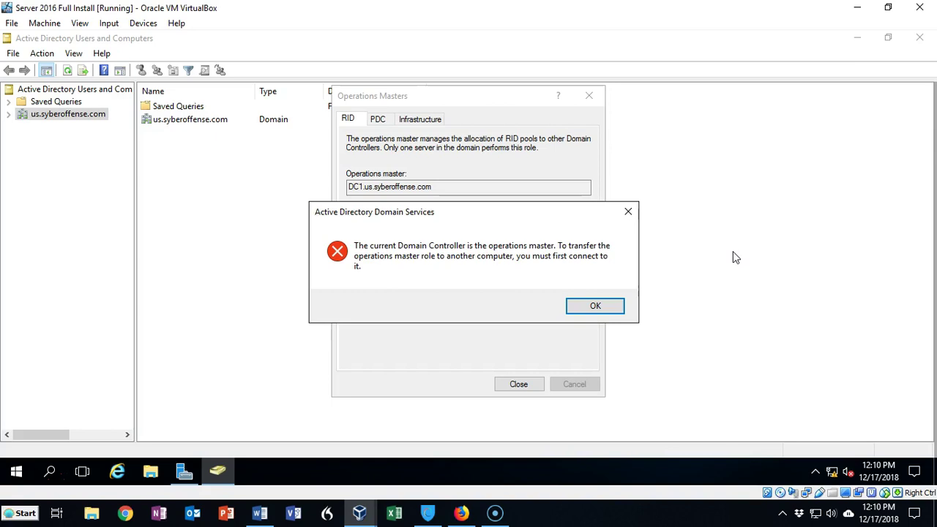
{"action": "left_click", "coordinate": [593, 305]}
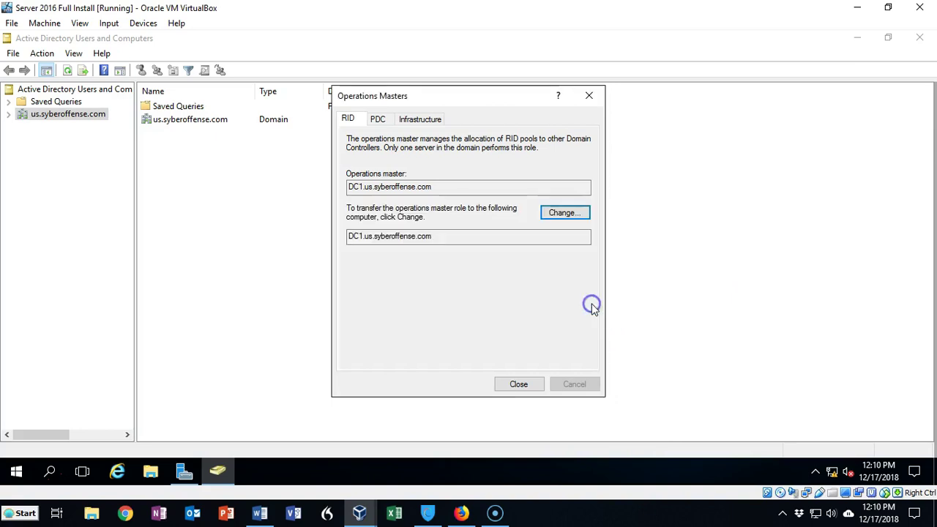
{"action": "left_click", "coordinate": [519, 383]}
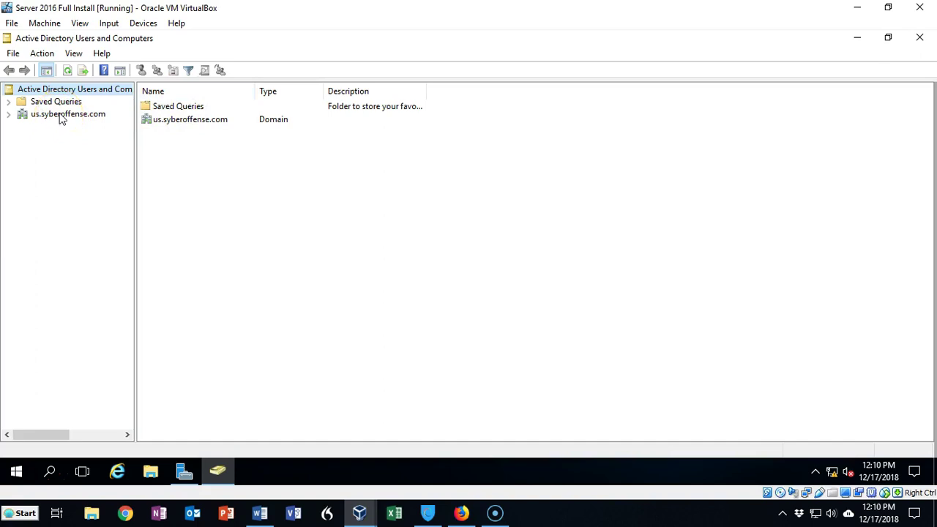
- Change the domain controller that the us.syberoffense.com domain is connected to, choosing DC2.us.syberoffense.com
{"action": "right_click", "coordinate": [92, 116]}
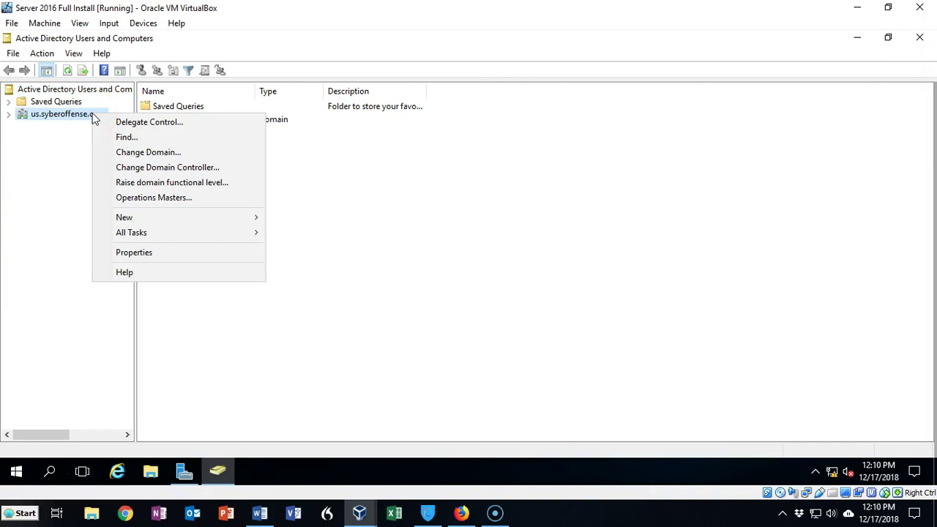
{"action": "left_click", "coordinate": [167, 167]}
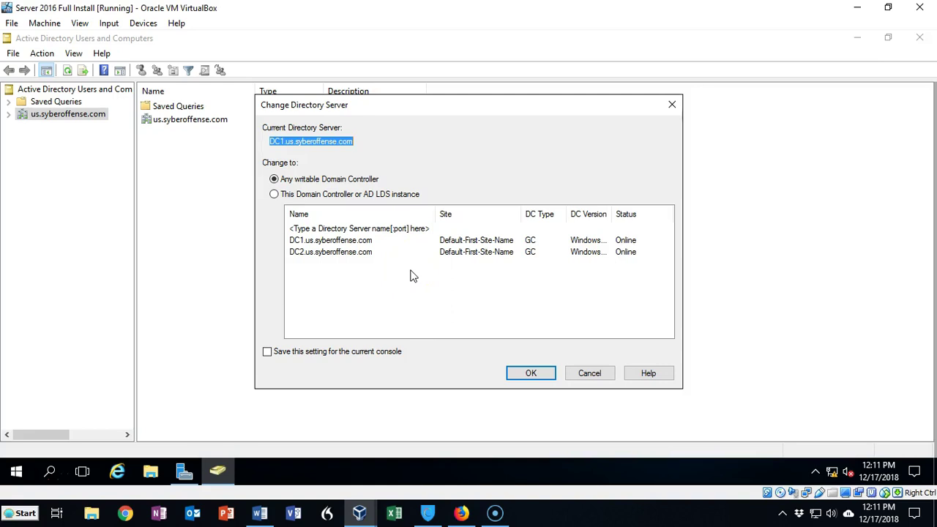
{"action": "left_click", "coordinate": [322, 252]}
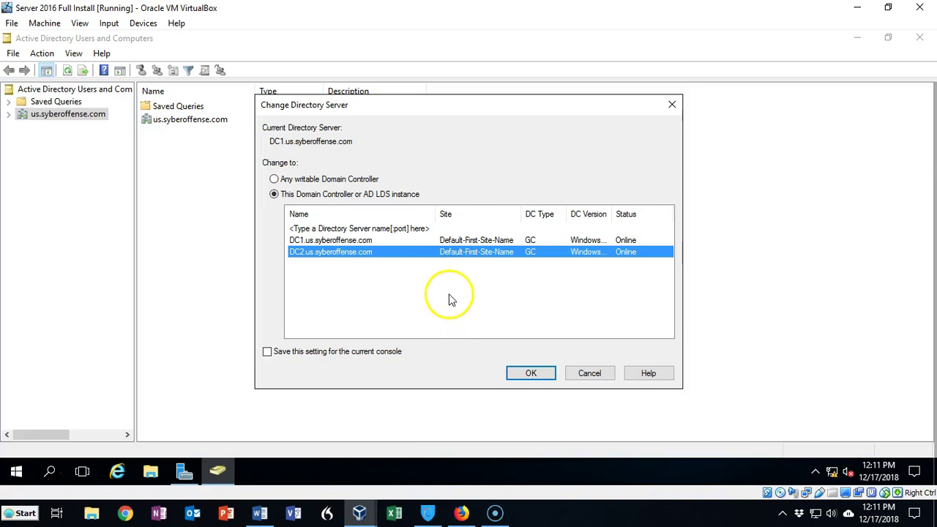
{"action": "left_click", "coordinate": [529, 373]}
- Request the transfer of the domain's RID operations master role to DC2.us.syberoffense.com, but decline the confirmation
{"action": "right_click", "coordinate": [72, 117]}
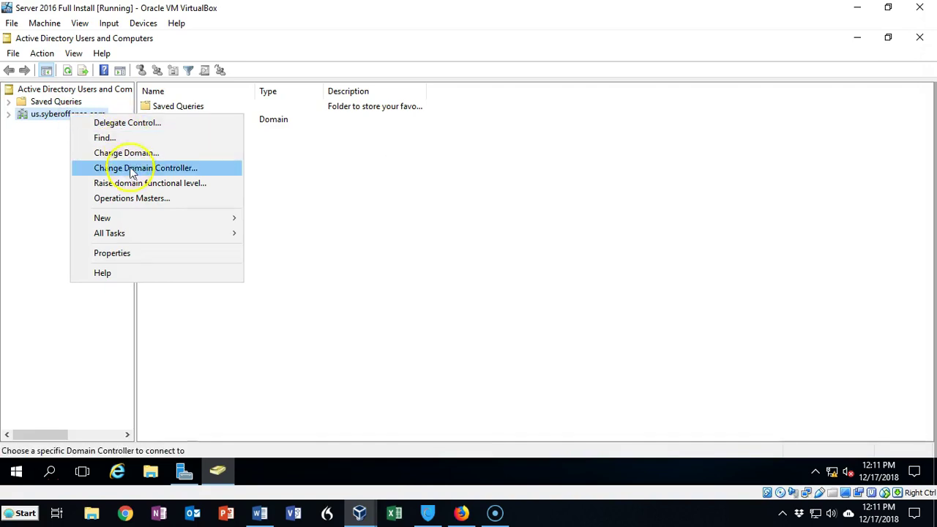
{"action": "left_click", "coordinate": [134, 199]}
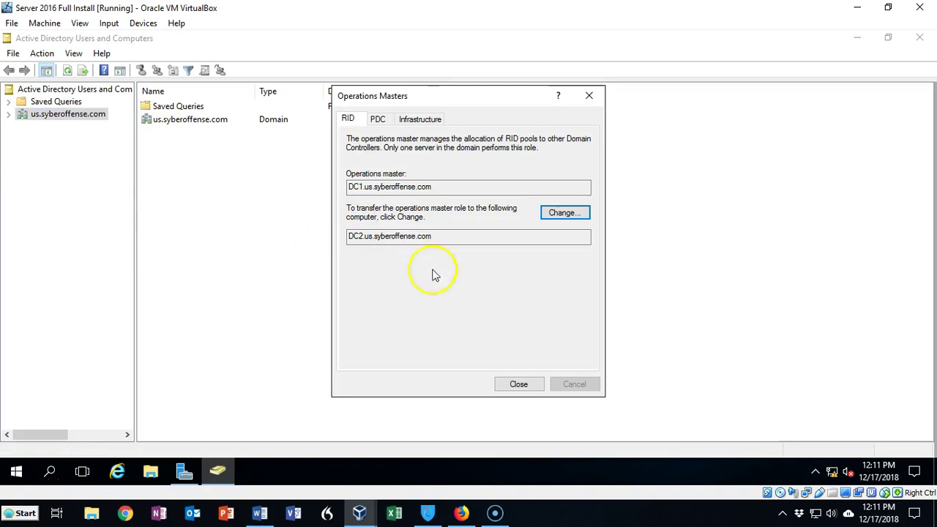
{"action": "left_click", "coordinate": [568, 220]}
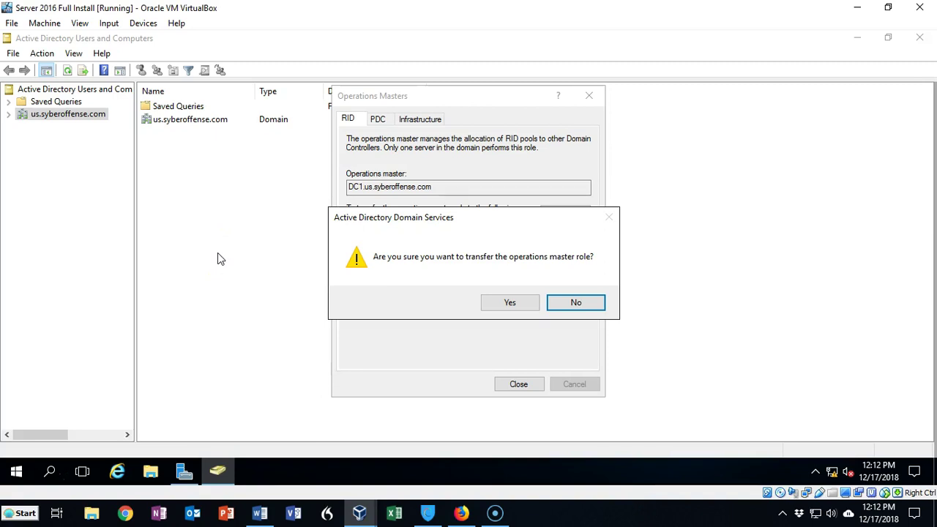
{"action": "left_click", "coordinate": [573, 302]}
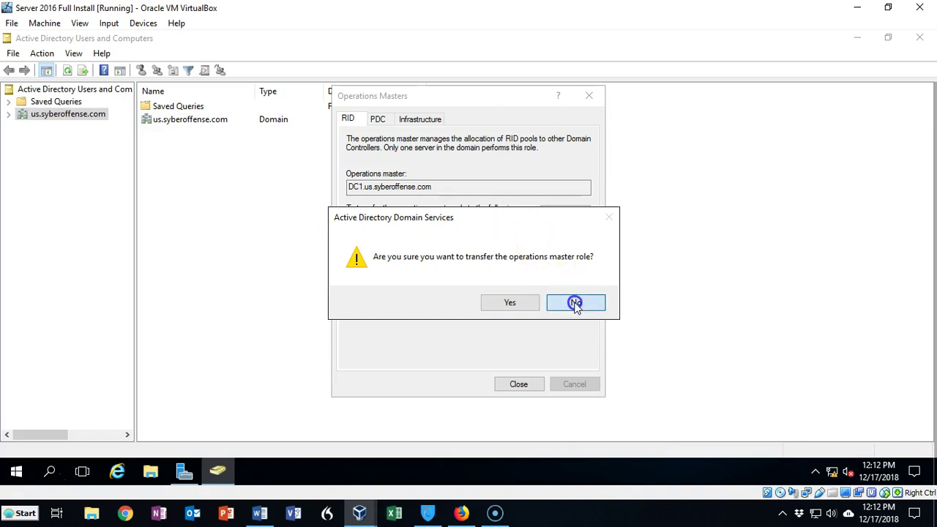
- Review the PDC and Infrastructure operations master settings, and close Active Directory Users and Computers
{"action": "left_click", "coordinate": [379, 121]}
{"action": "left_click", "coordinate": [430, 119]}
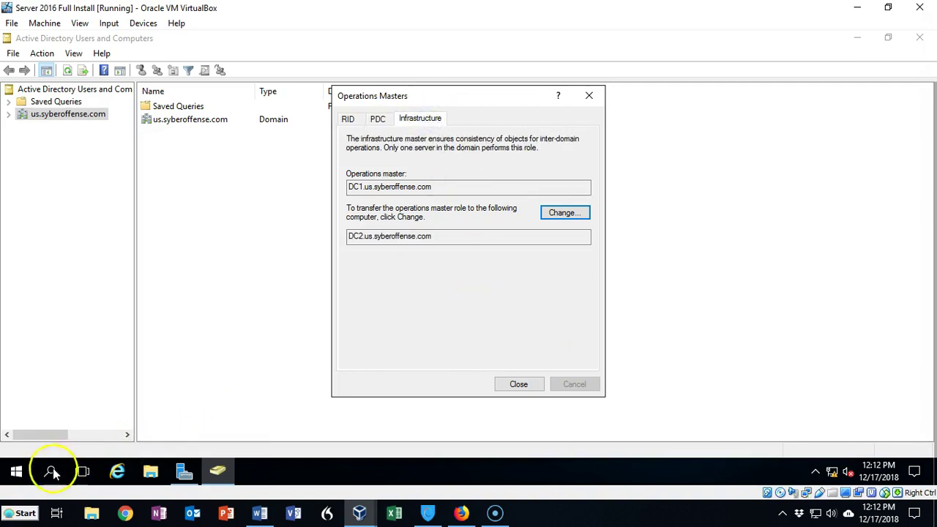
{"action": "left_click", "coordinate": [919, 37]}
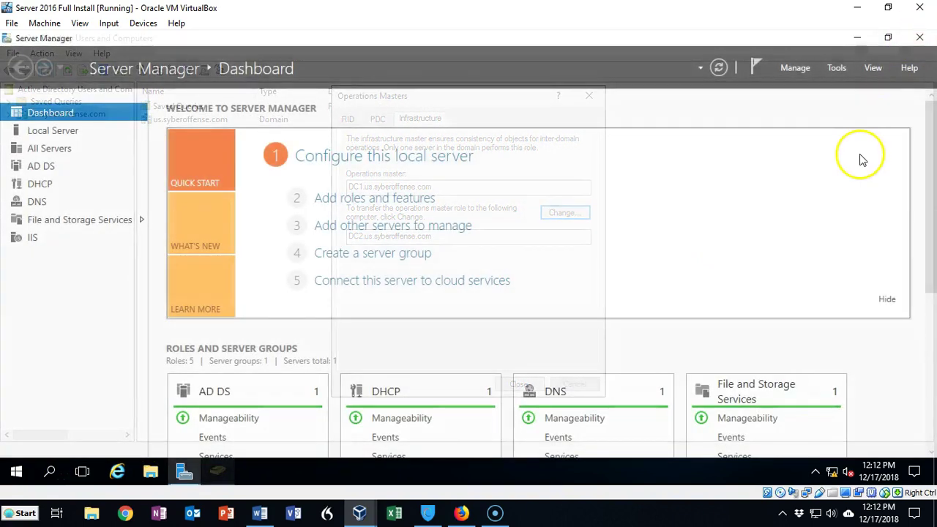
- Open Active Directory Domains and Trusts and view the domain naming operations master
{"action": "left_click", "coordinate": [836, 67]}
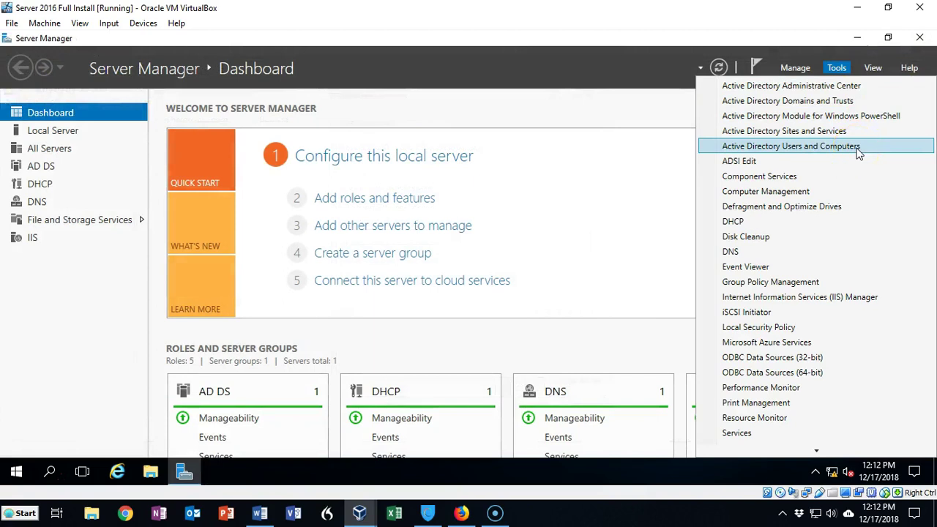
{"action": "left_click", "coordinate": [811, 104]}
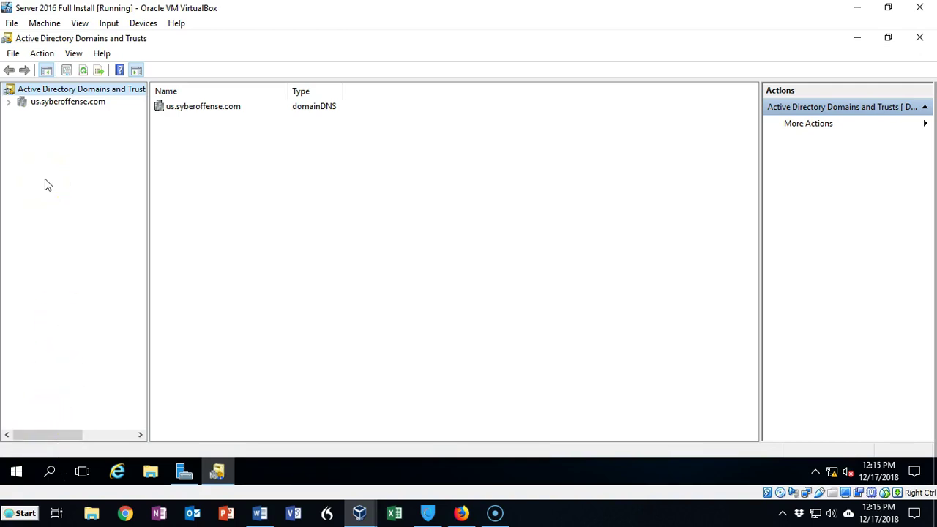
{"action": "right_click", "coordinate": [82, 91]}
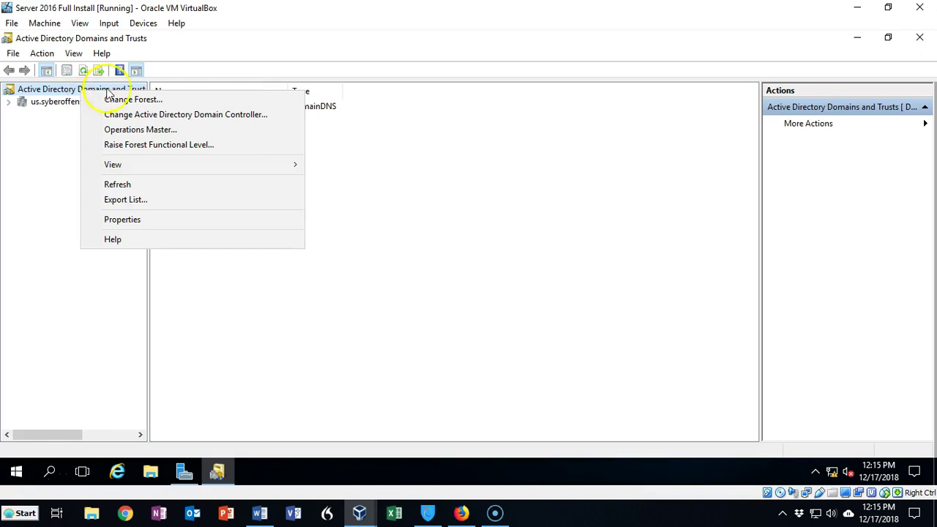
{"action": "left_click", "coordinate": [139, 131]}
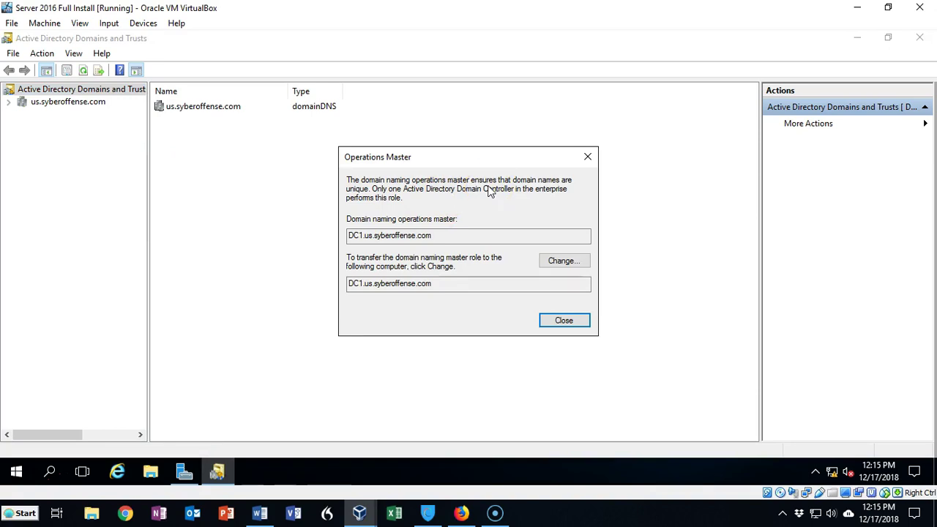
{"action": "left_click", "coordinate": [493, 190]}
- Try to transfer the domain naming master role while connected to DC1, and close the Operations Master dialog
{"action": "left_click", "coordinate": [559, 262]}
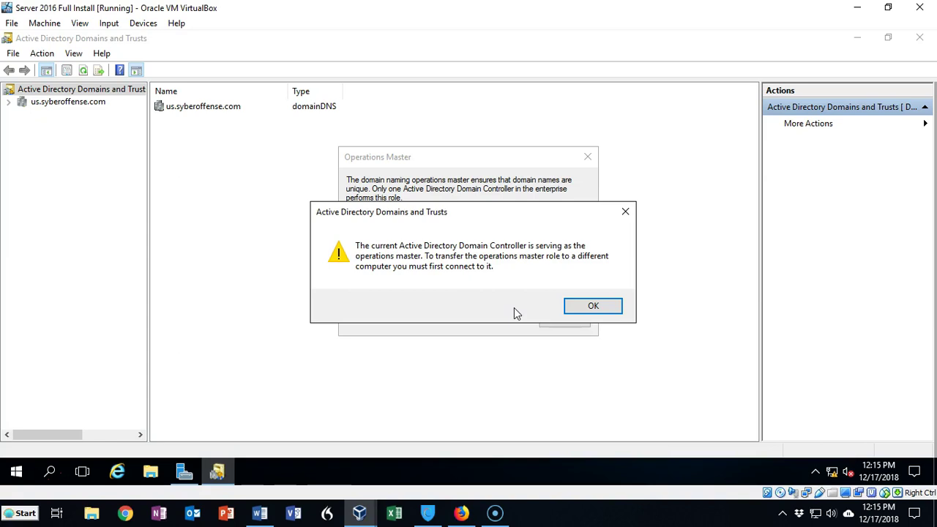
{"action": "left_click", "coordinate": [589, 306]}
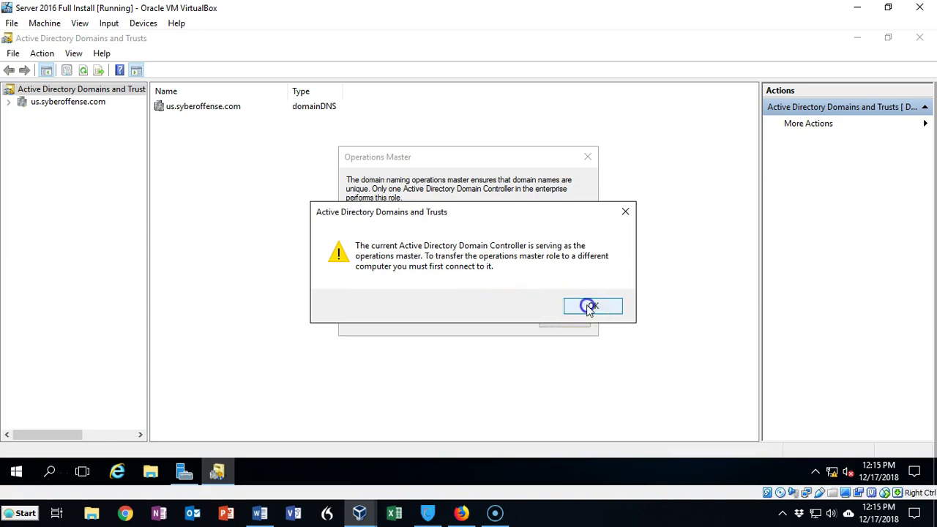
{"action": "left_click", "coordinate": [589, 157]}
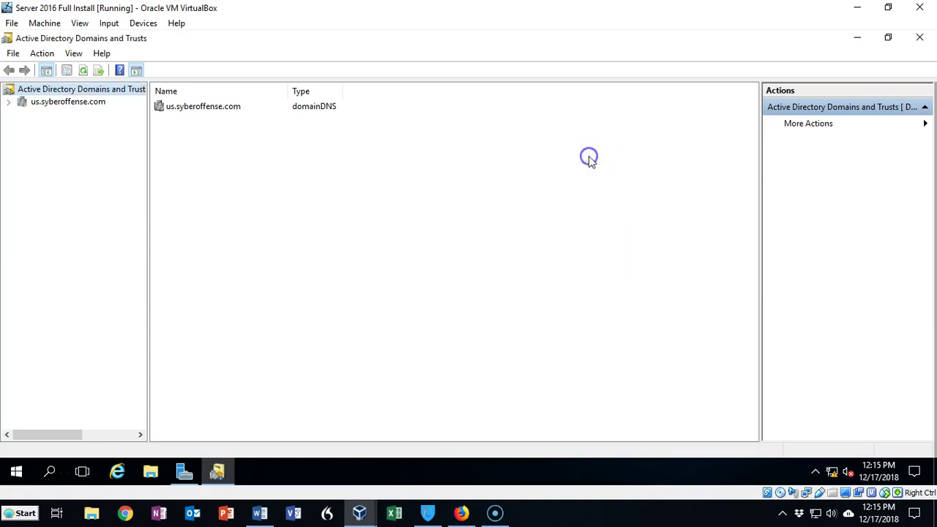
- Change the Active Directory domain controller used by Domains and Trusts to DC2.us.syberoffense.com
{"action": "right_click", "coordinate": [74, 93]}
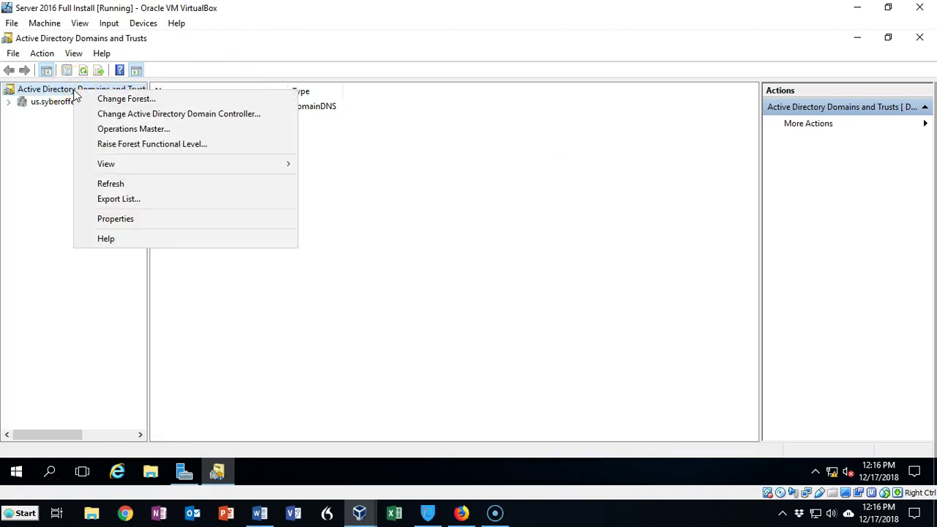
{"action": "left_click", "coordinate": [158, 115]}
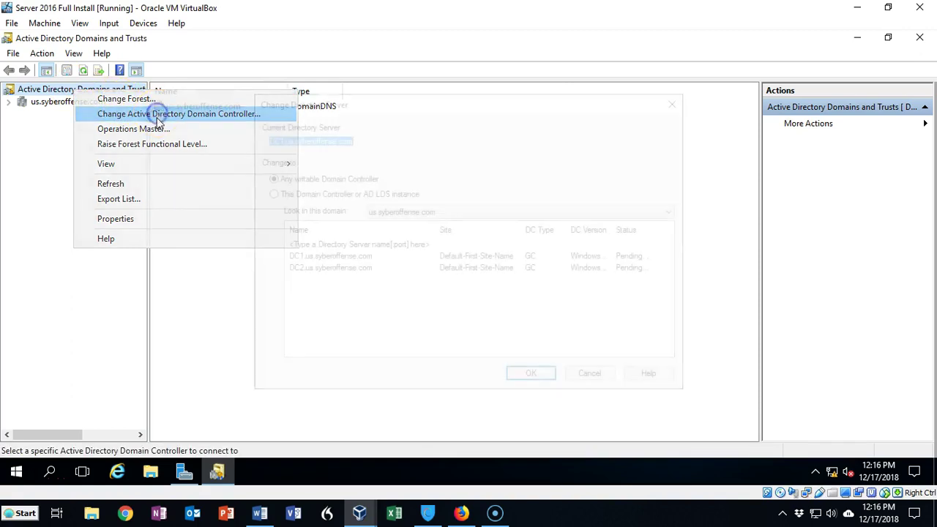
{"action": "left_click", "coordinate": [340, 268]}
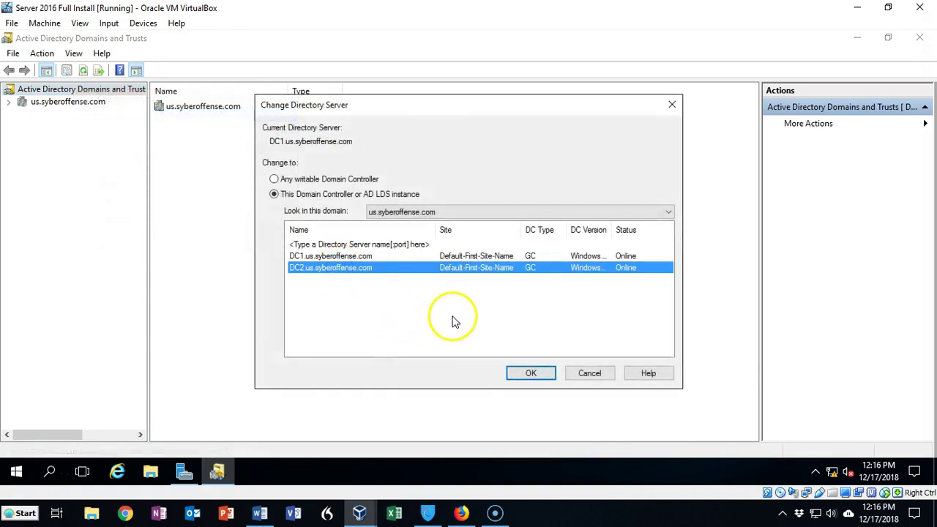
{"action": "left_click", "coordinate": [530, 374]}
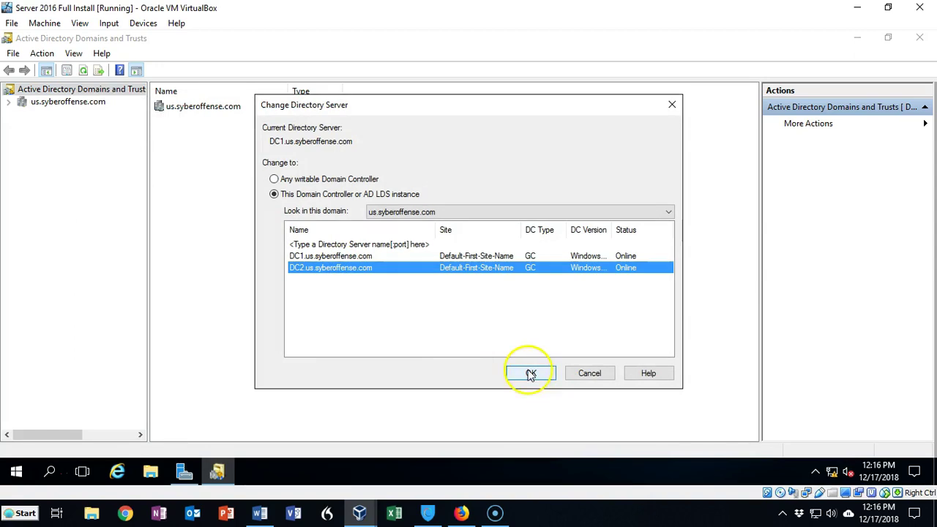
- Request the transfer of the domain naming master role to DC2.us.syberoffense.com, but decline the confirmation
{"action": "right_click", "coordinate": [93, 90]}
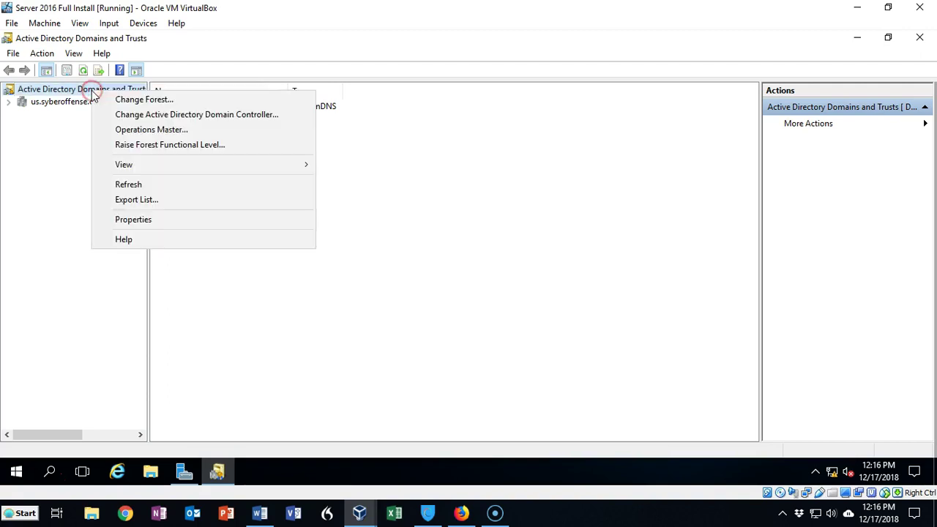
{"action": "left_click", "coordinate": [146, 136]}
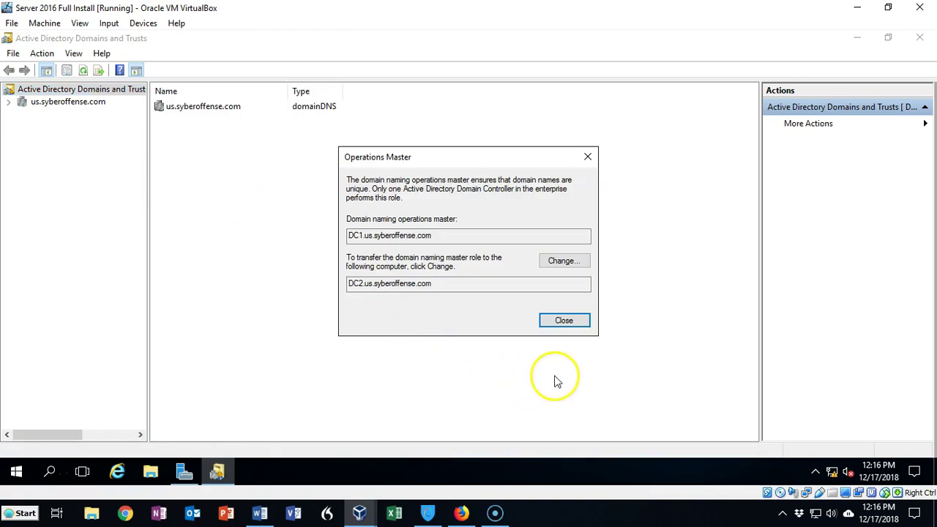
{"action": "left_click", "coordinate": [561, 260]}
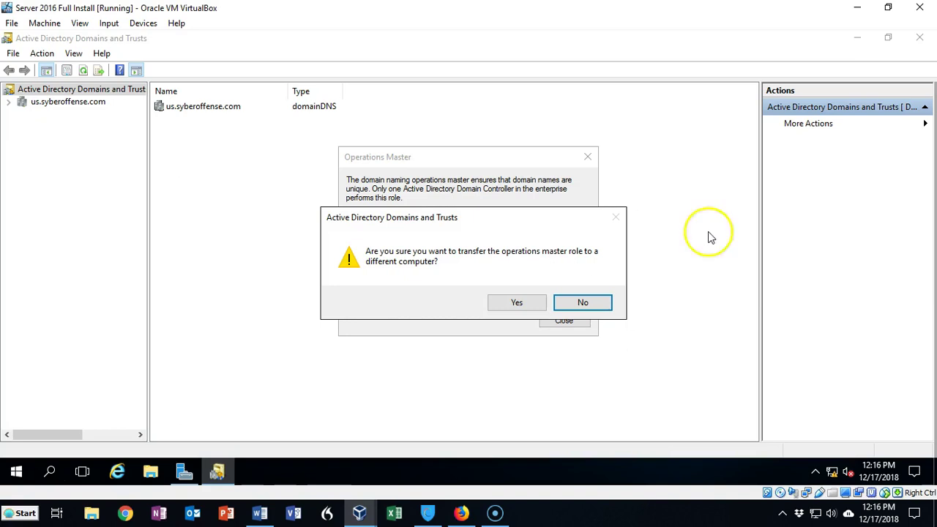
{"action": "left_click", "coordinate": [582, 306]}
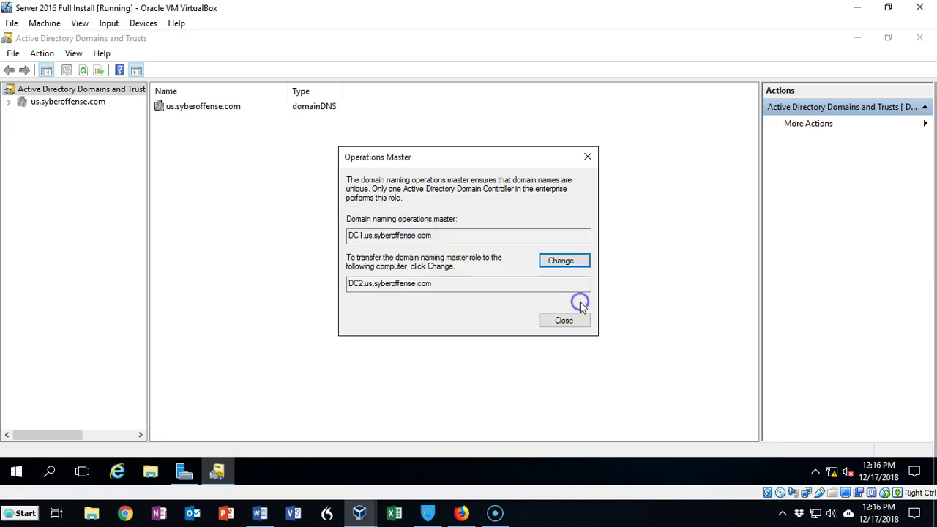
- Close the Operations Master dialog, the Active Directory Domains and Trusts console and Server Manager
{"action": "left_click", "coordinate": [560, 322]}
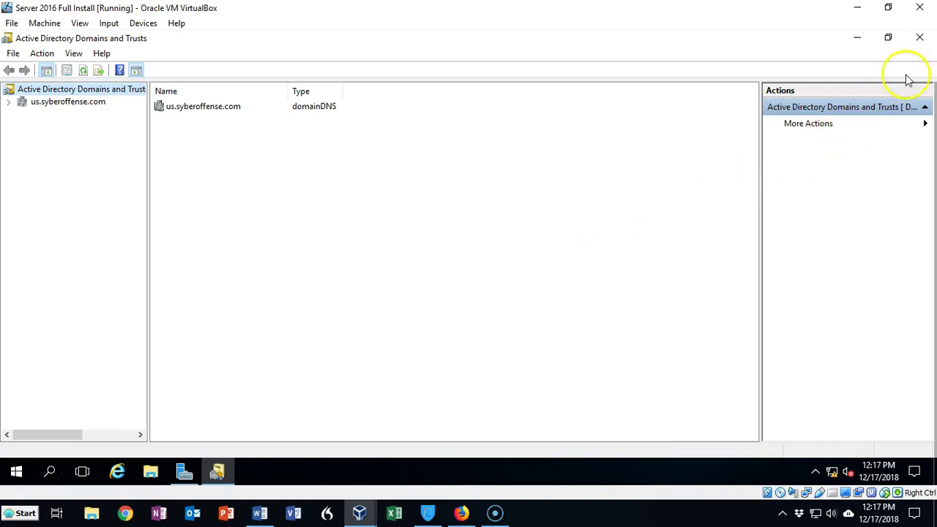
{"action": "left_click", "coordinate": [919, 37]}
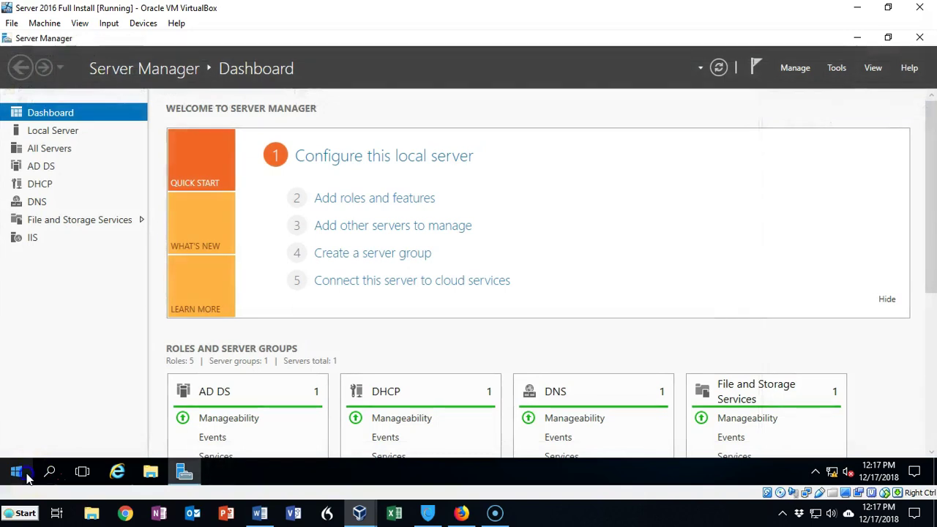
{"action": "left_click", "coordinate": [775, 119]}
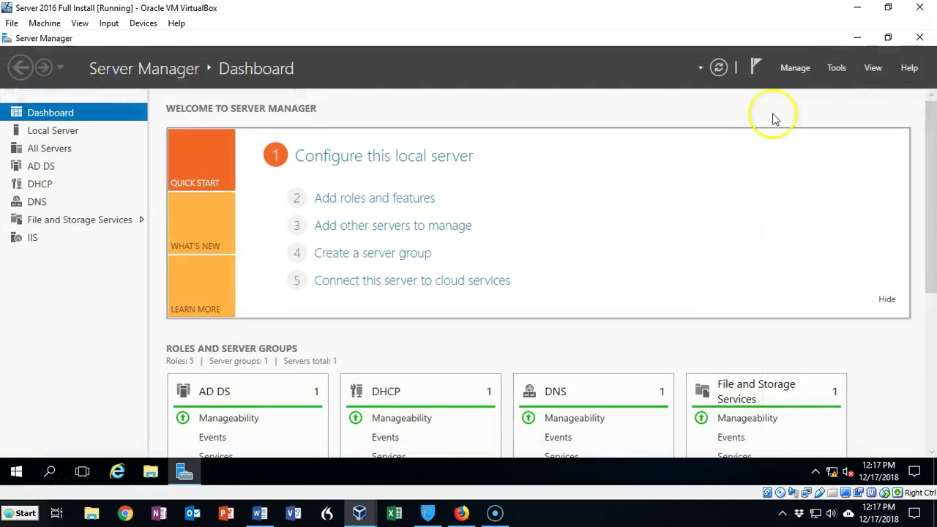
{"action": "left_click", "coordinate": [919, 38]}
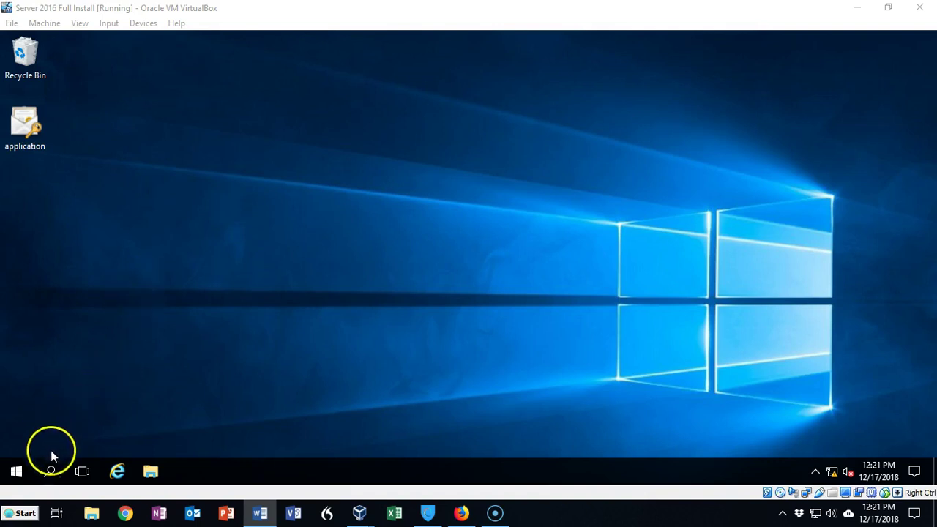
- Search Windows for cmd and run Command Prompt as administrator
{"action": "left_click", "coordinate": [50, 471]}
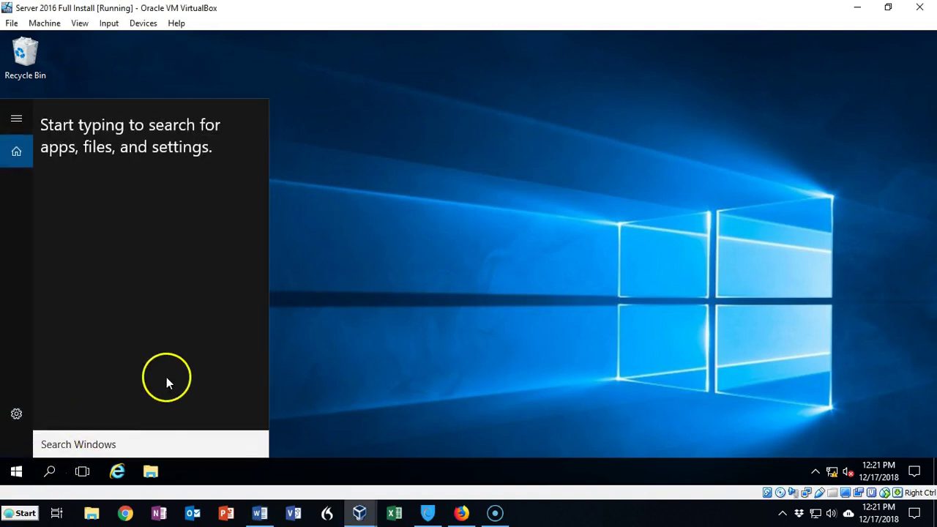
{"action": "type", "text": "cmd"}
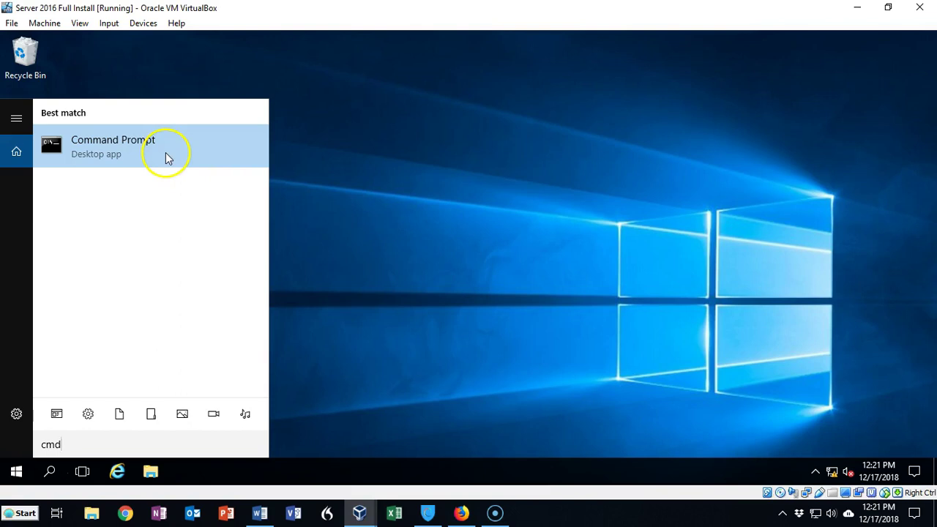
{"action": "right_click", "coordinate": [137, 145]}
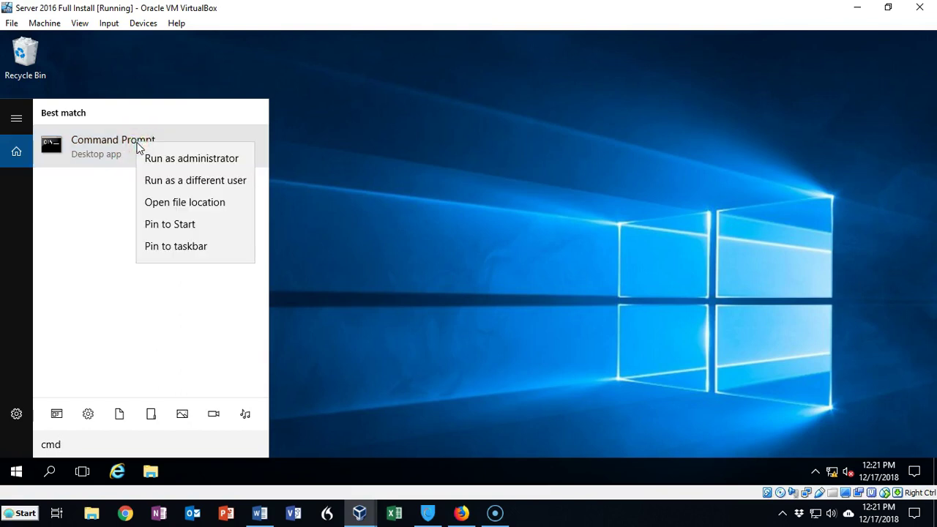
{"action": "left_click", "coordinate": [161, 159]}
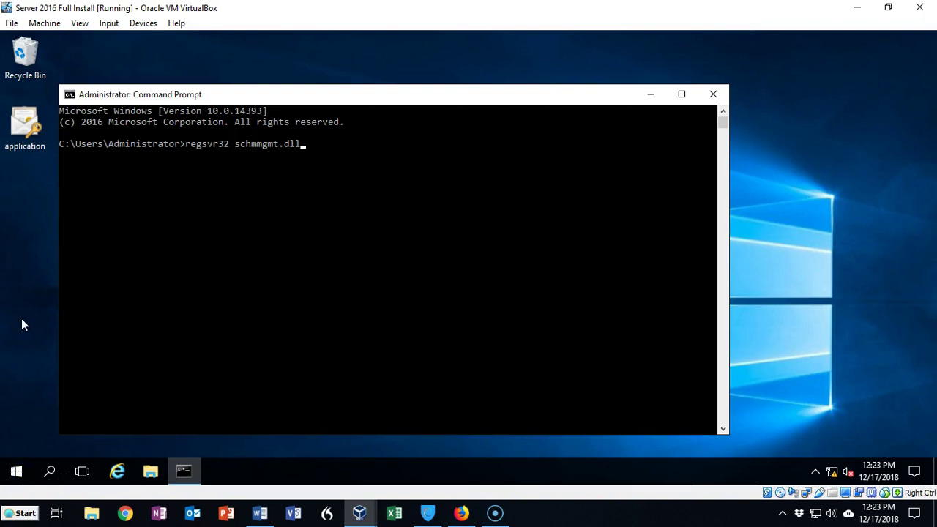
- Register the schema management library with regsvr32 schmmgmt.dll, dismiss the result message, and close the Command Prompt
{"action": "key", "text": "Return"}
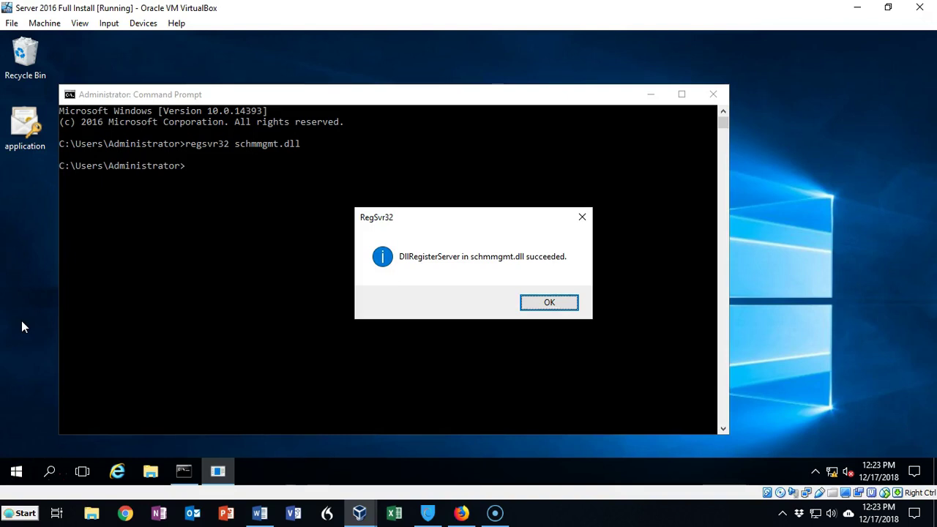
{"action": "left_click", "coordinate": [16, 472]}
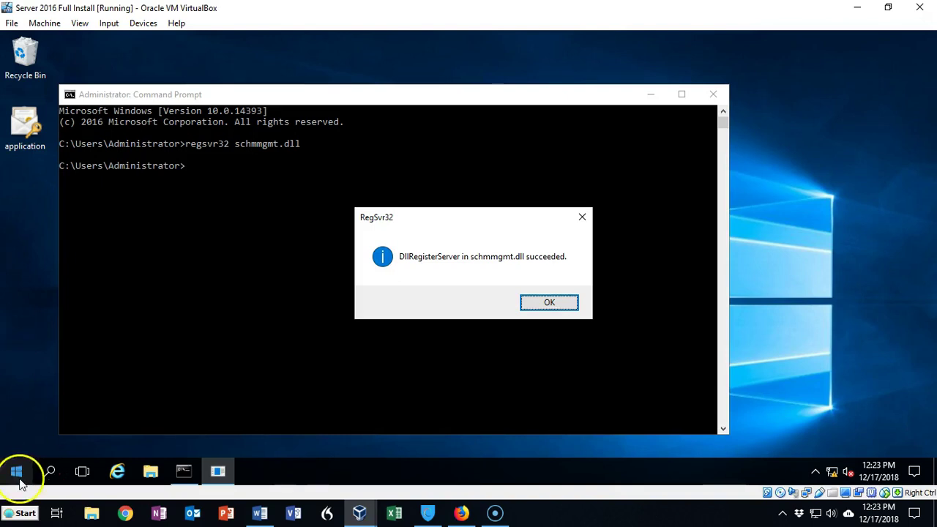
{"action": "left_click", "coordinate": [554, 302]}
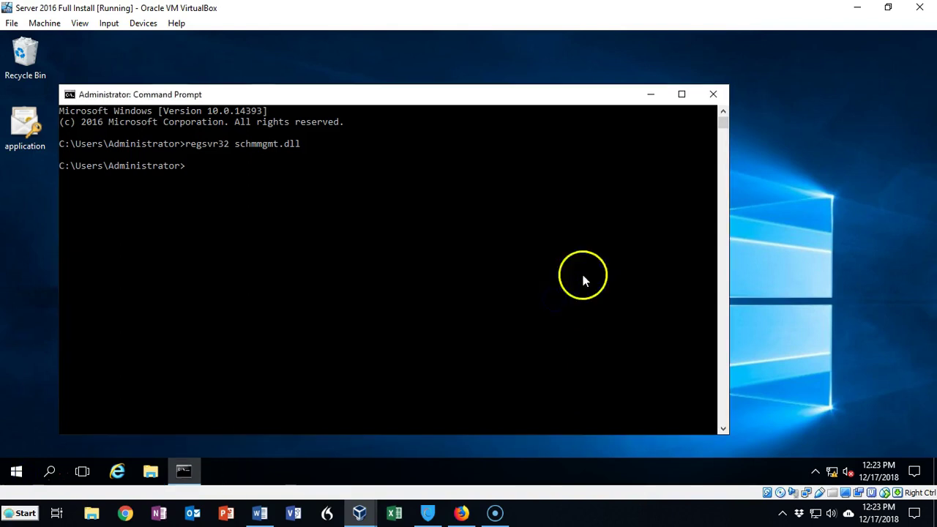
{"action": "left_click", "coordinate": [713, 94]}
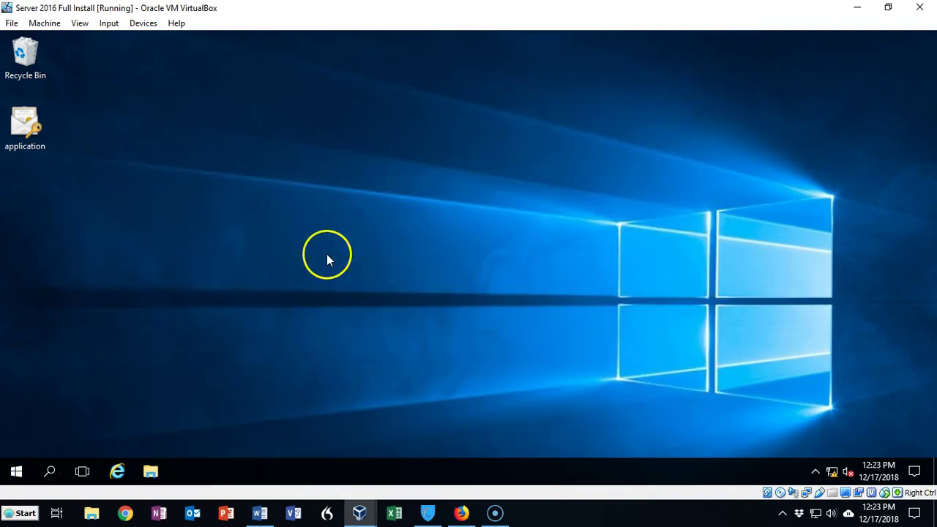
- Launch an empty Microsoft Management Console by running mmc
{"action": "left_click", "coordinate": [390, 222]}
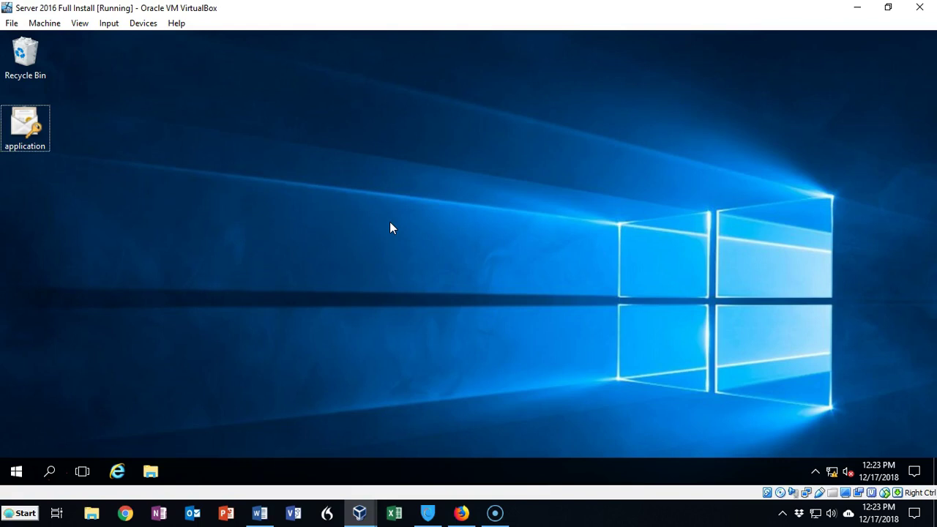
{"action": "key", "text": "super+r"}
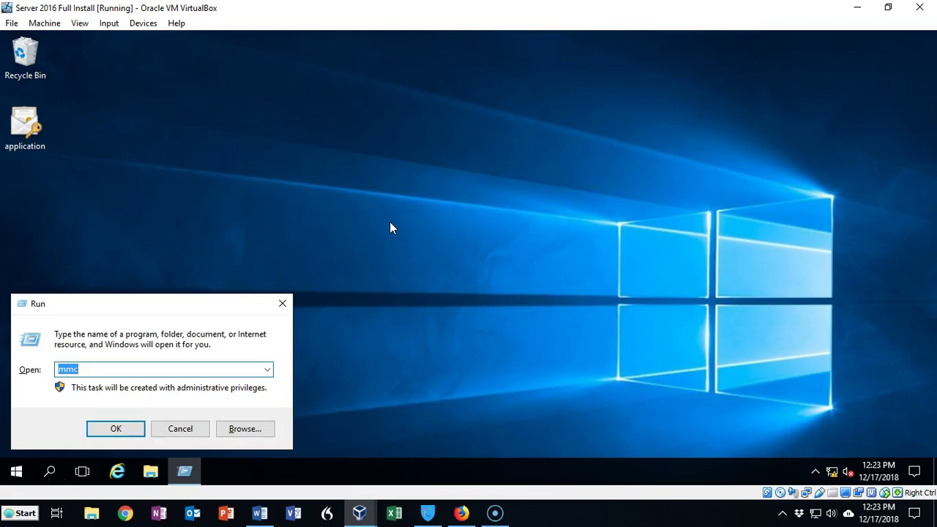
{"action": "left_click", "coordinate": [96, 367]}
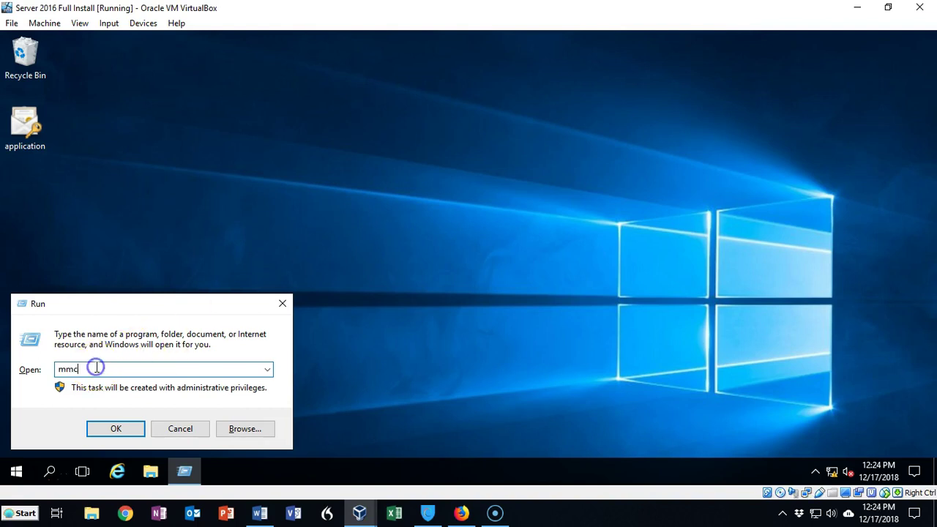
{"action": "left_click", "coordinate": [113, 431]}
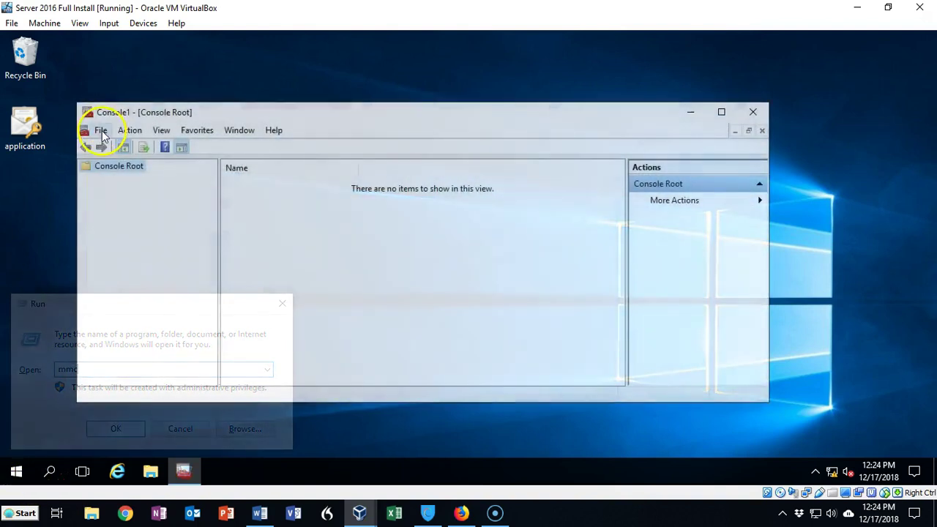
- Add the Active Directory Schema snap-in to the console root
{"action": "left_click", "coordinate": [101, 130]}
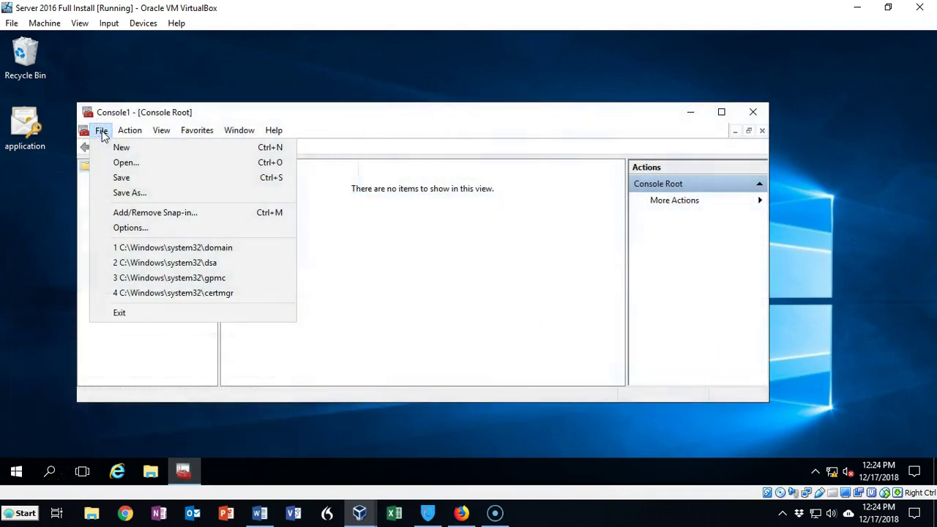
{"action": "left_click", "coordinate": [163, 219]}
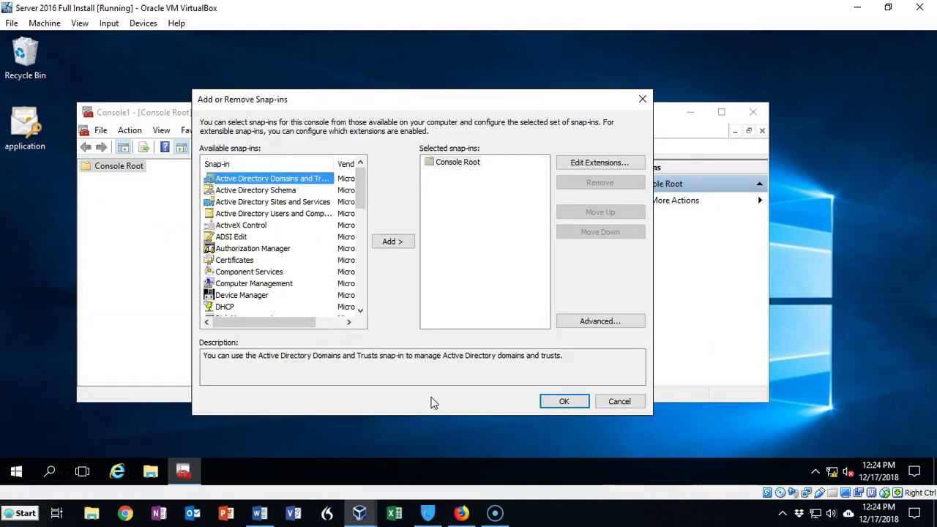
{"action": "left_click", "coordinate": [287, 191]}
{"action": "left_click", "coordinate": [390, 242]}
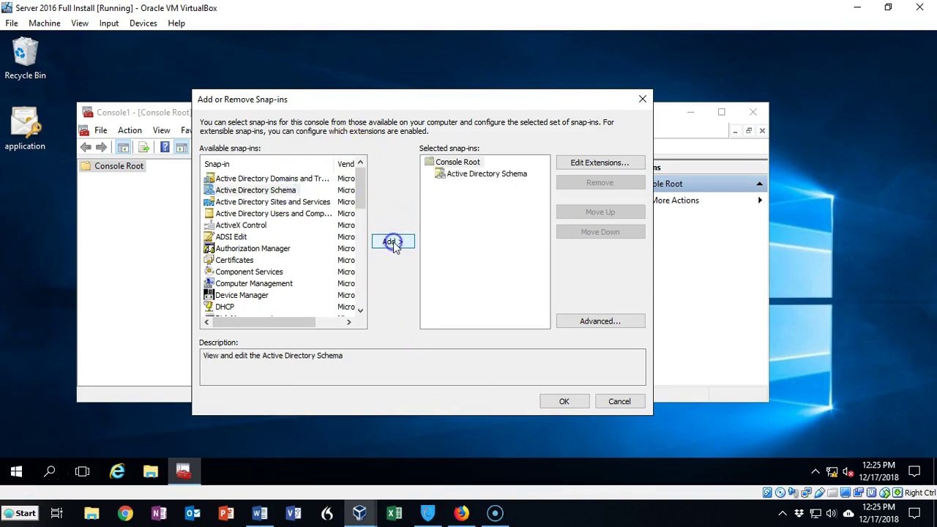
{"action": "left_click", "coordinate": [563, 400]}
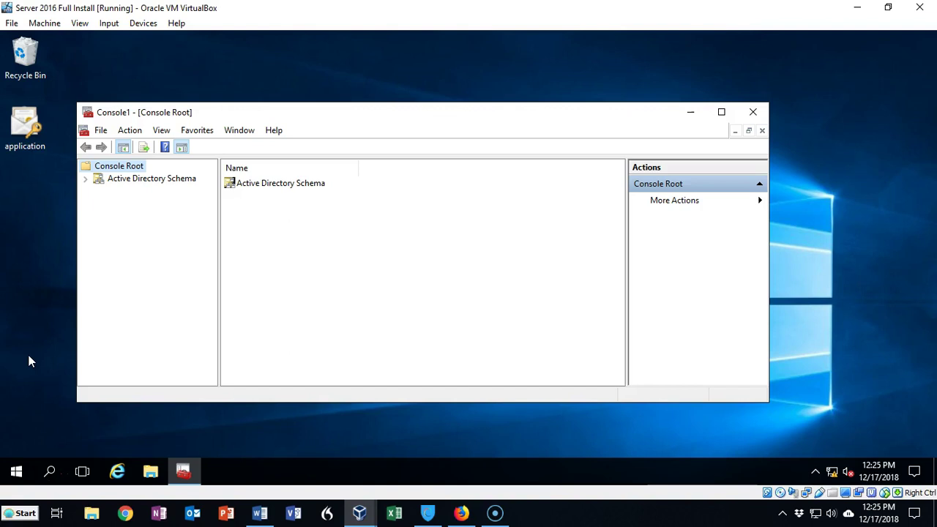
- Change the directory server used by Active Directory Schema to DC2.us.syberoffense.com and dismiss the message
{"action": "right_click", "coordinate": [160, 183]}
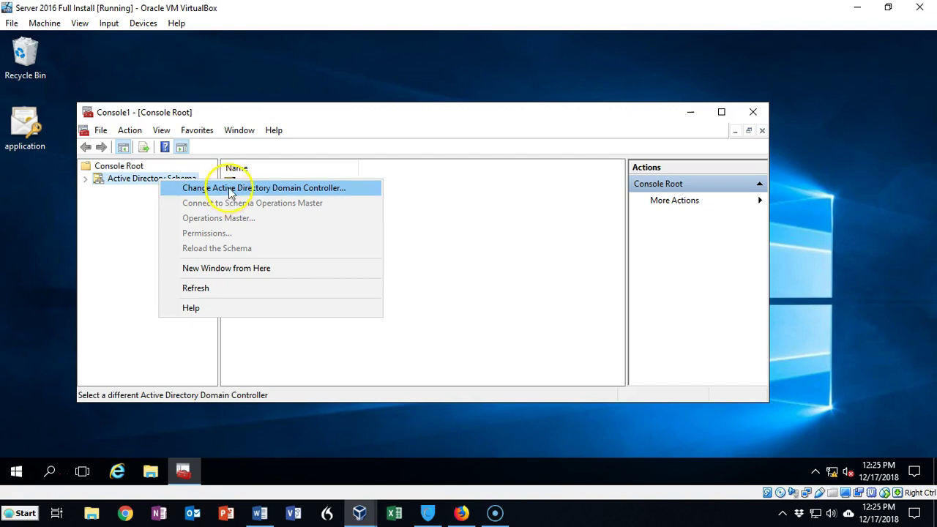
{"action": "left_click", "coordinate": [260, 188]}
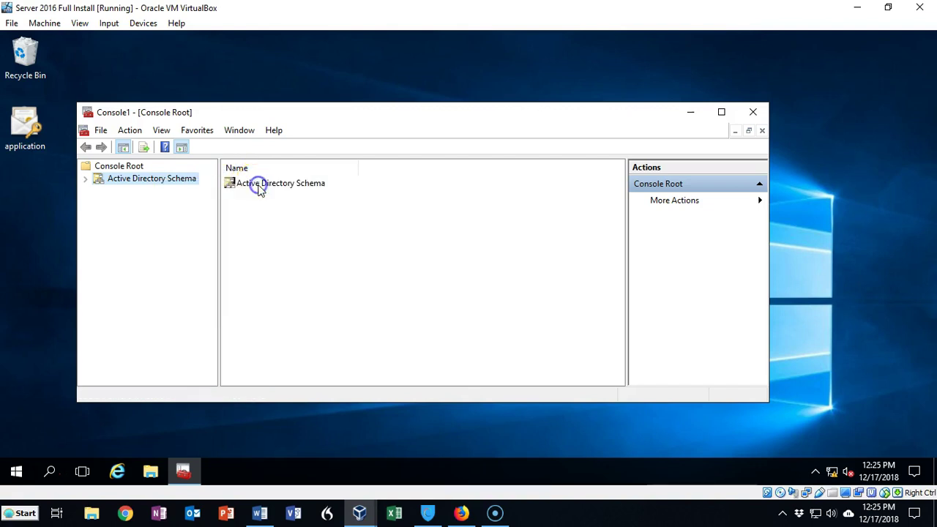
{"action": "left_click", "coordinate": [303, 279]}
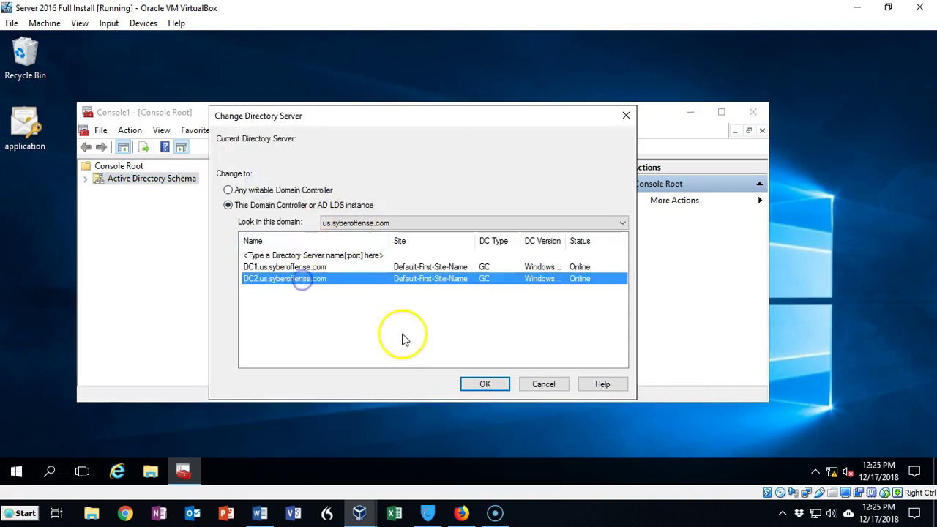
{"action": "left_click", "coordinate": [481, 386]}
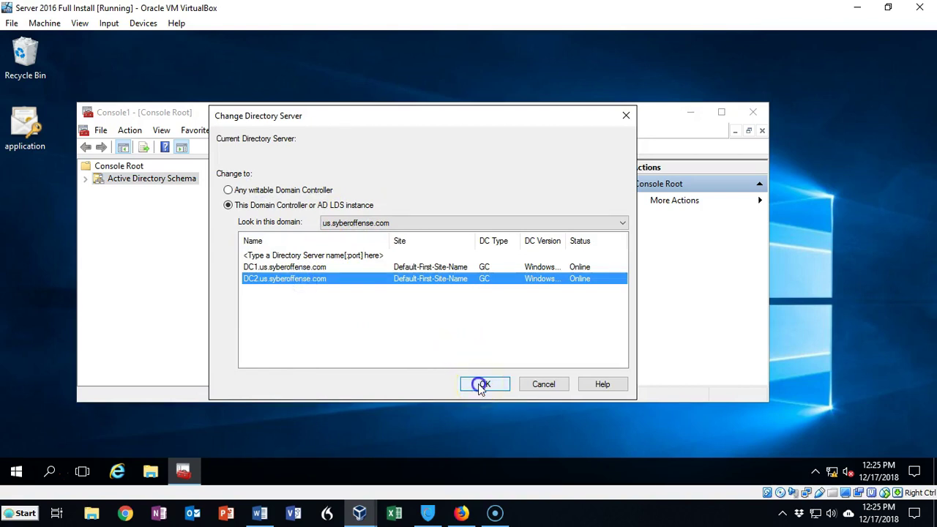
{"action": "left_click", "coordinate": [578, 306]}
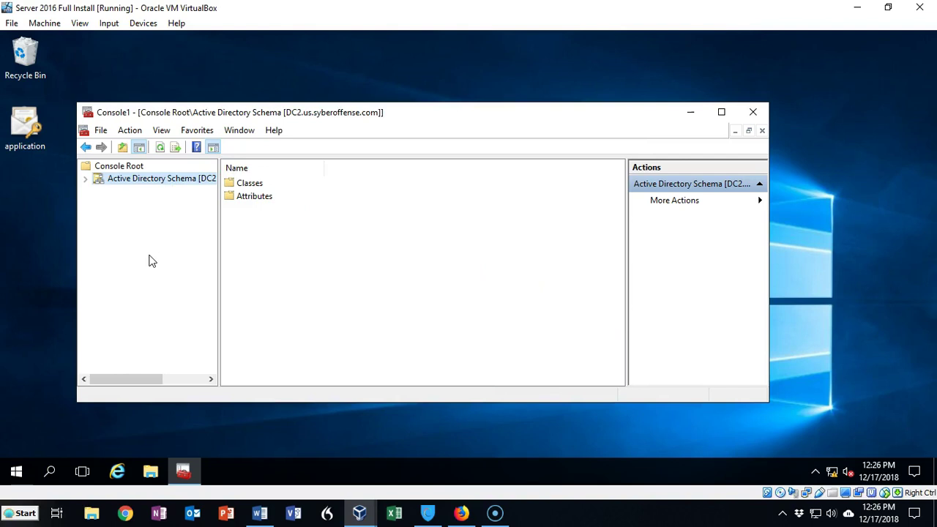
- Open the Operations Master settings of Active Directory Schema to view the current schema master
{"action": "left_click", "coordinate": [143, 183]}
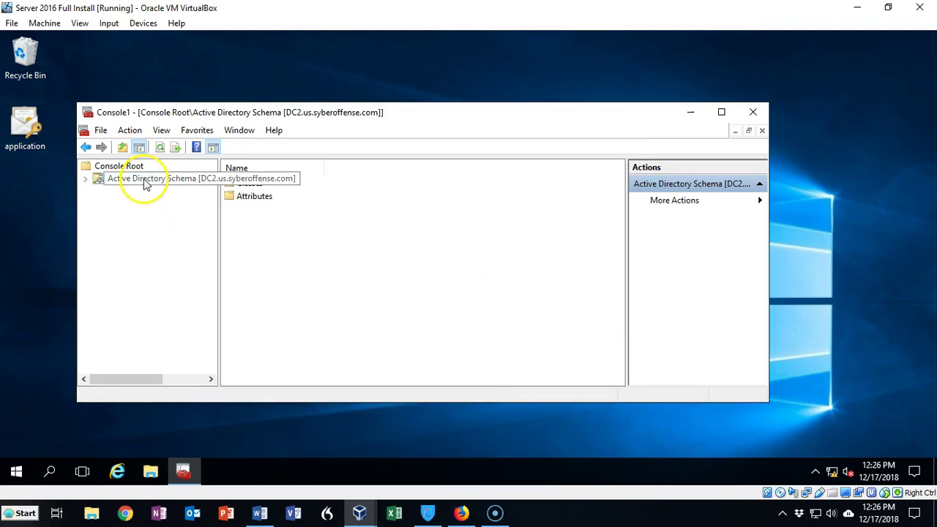
{"action": "right_click", "coordinate": [143, 183]}
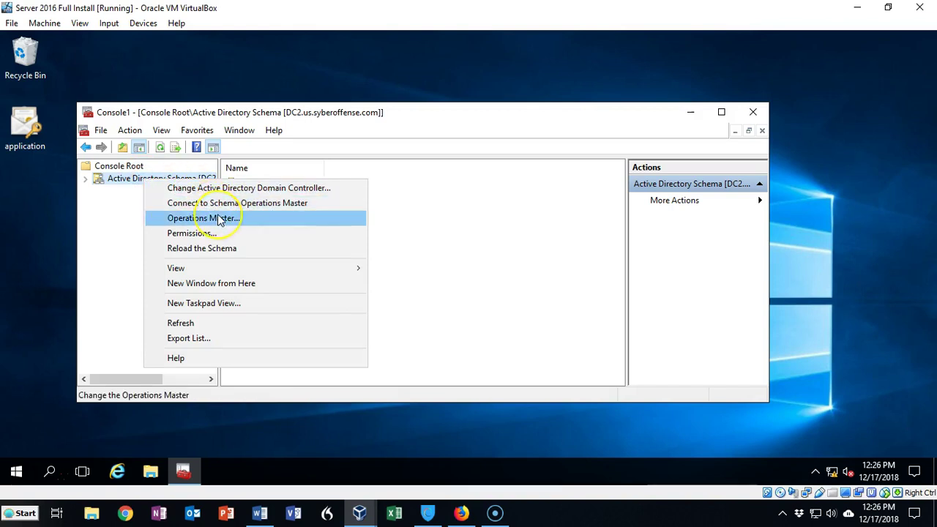
{"action": "left_click", "coordinate": [219, 220]}
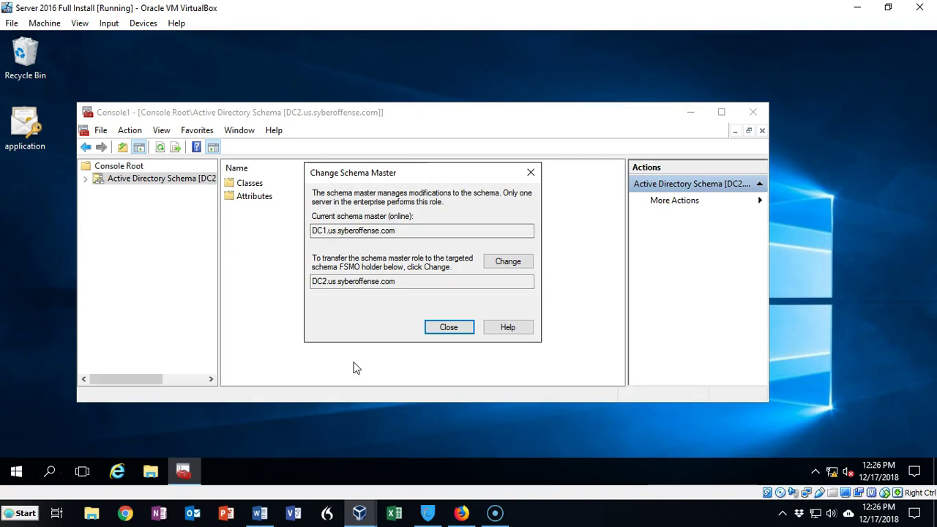
- Request the transfer of the schema master role to DC2.us.syberoffense.com, but decline the confirmation and close the console
{"action": "left_click", "coordinate": [503, 262]}
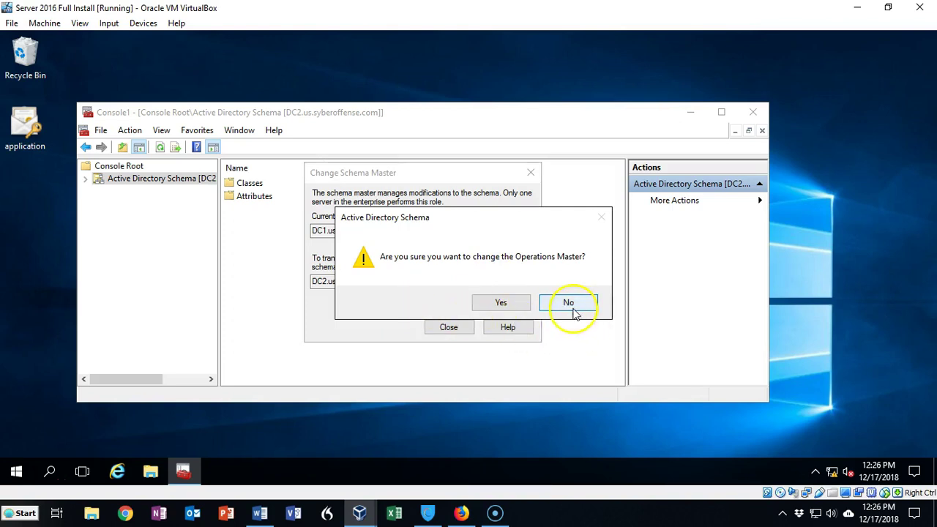
{"action": "left_click", "coordinate": [568, 303]}
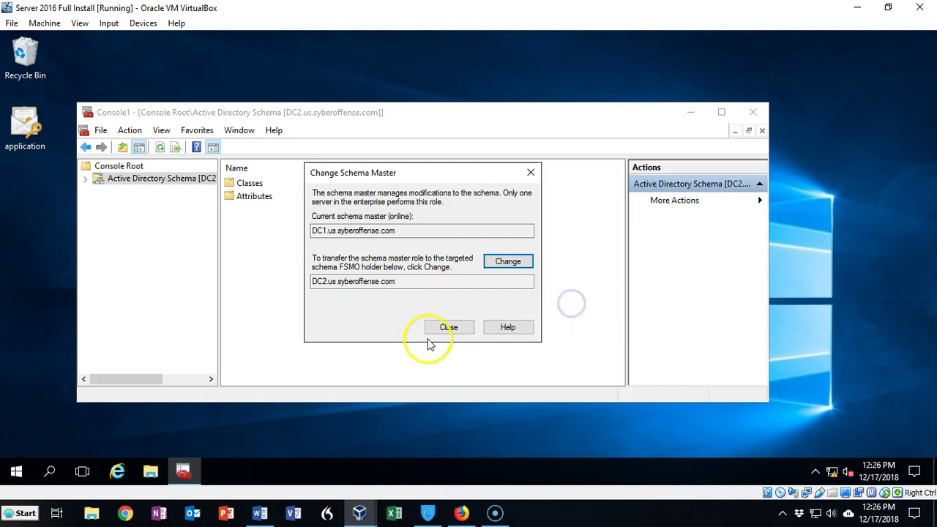
{"action": "left_click", "coordinate": [448, 327]}
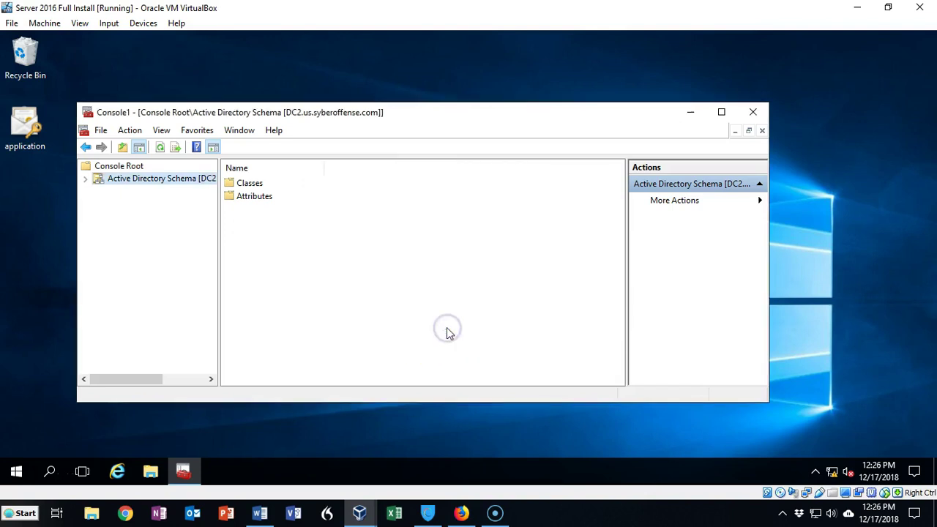
{"action": "left_click", "coordinate": [752, 112]}
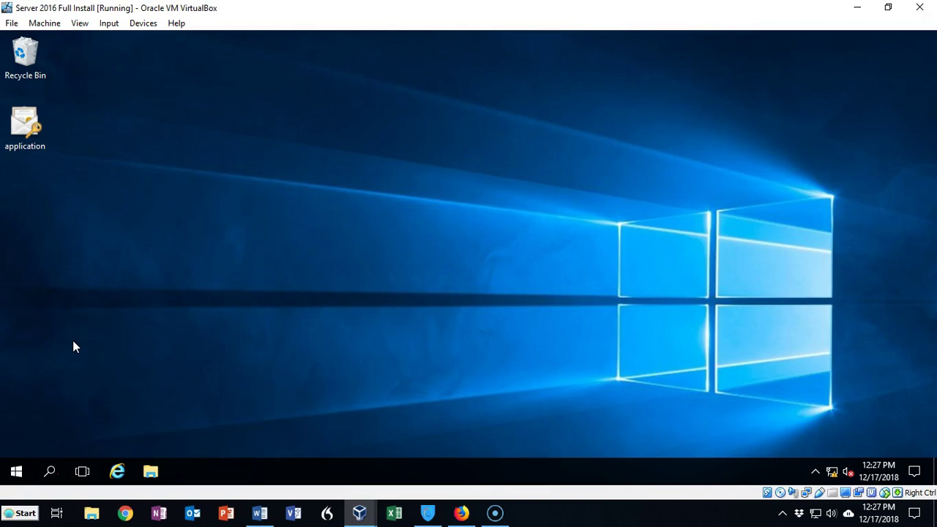
{"action": "left_click", "coordinate": [79, 337]}
{"action": "left_click", "coordinate": [94, 286]}
{"action": "left_click", "coordinate": [91, 282]}
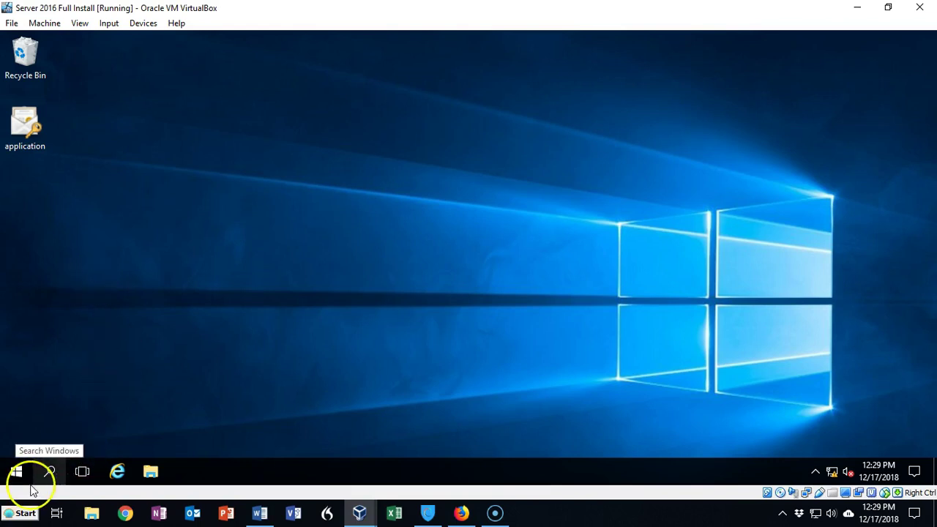
{"action": "left_click", "coordinate": [60, 343]}
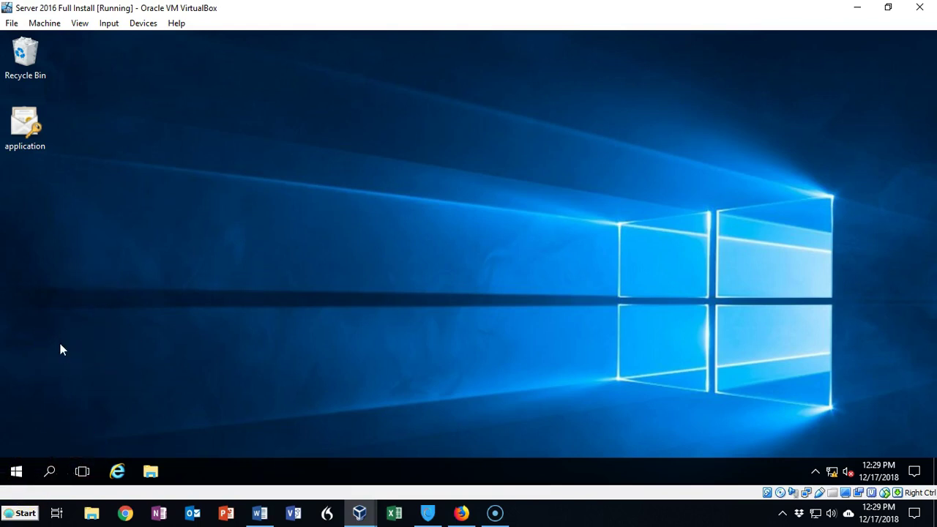